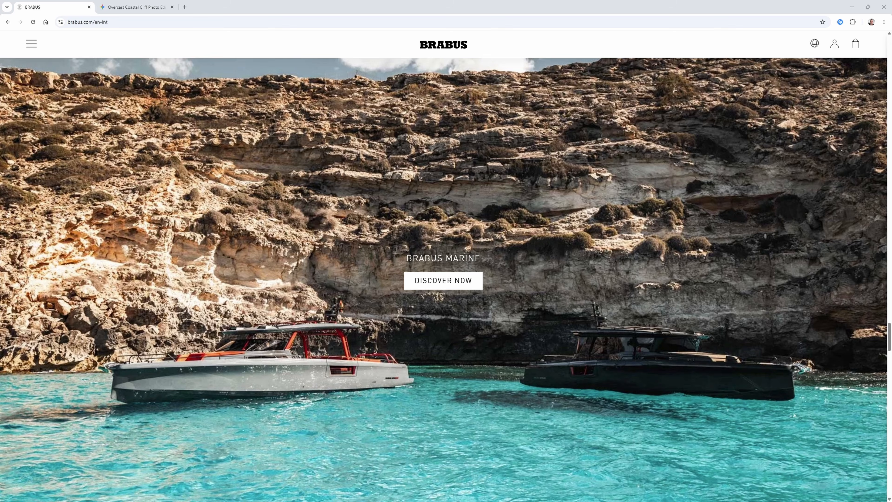
Capture a screenshot of the full BRABUS Marine cliff photo, from the sky above the cliffs down to the water.
key(Print)
drag(1, 62, 883, 501)
Review the Gemini chat's boat-removal and albedo prompts with their generated cliff images, and examine the edited Coastal Cliffs.png.
click(134, 7)
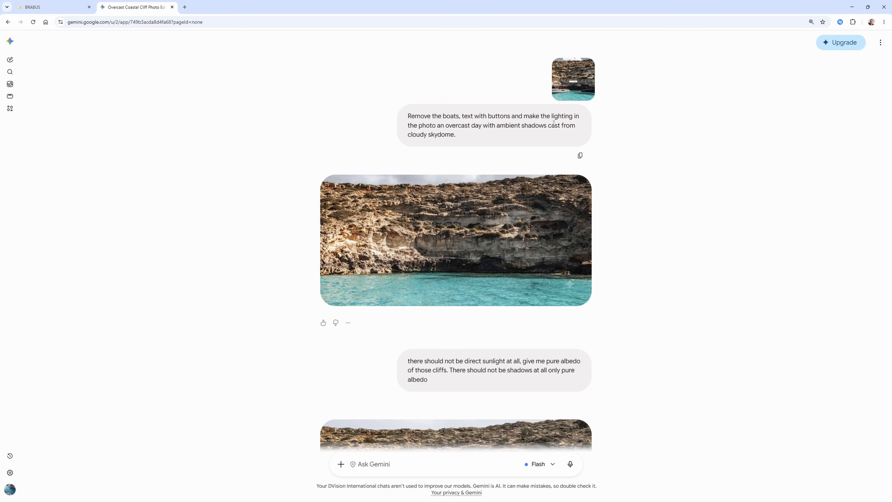
click(578, 82)
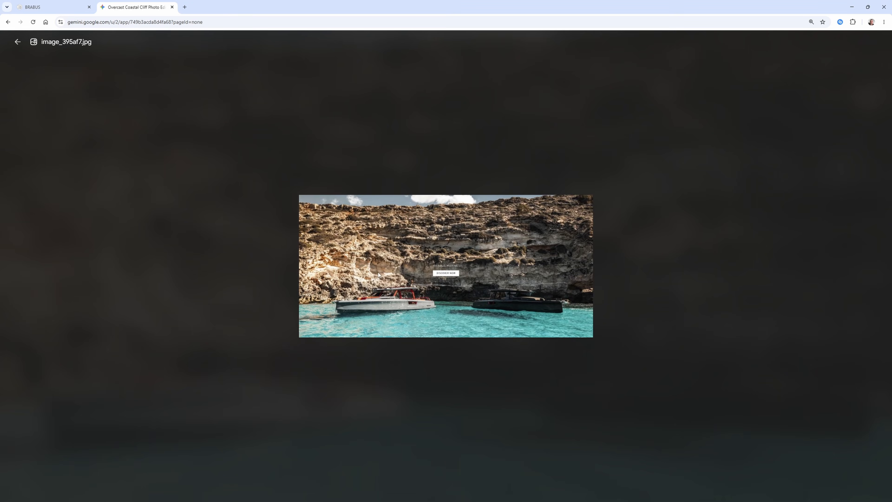
click(555, 194)
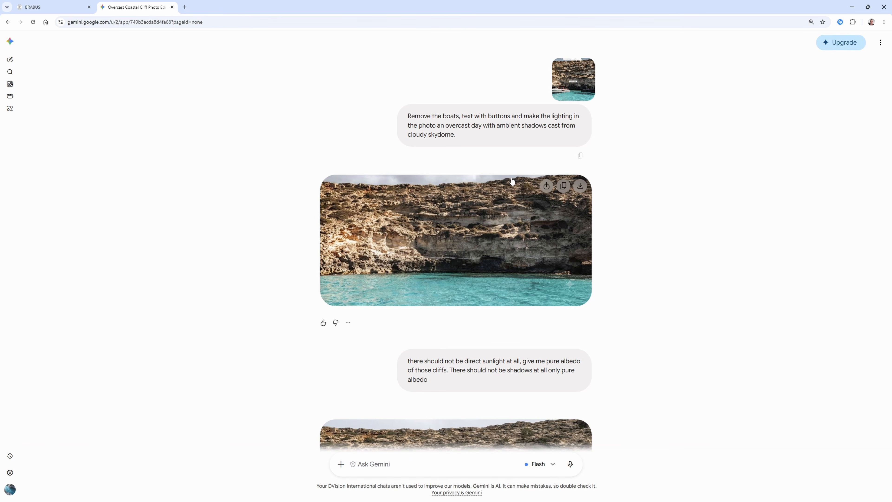
scroll(451, 216, down, 3)
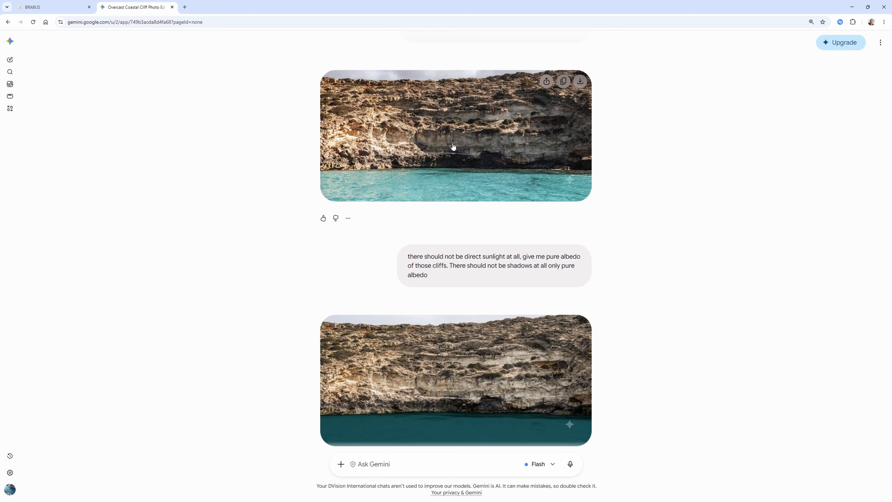
scroll(472, 159, up, 3)
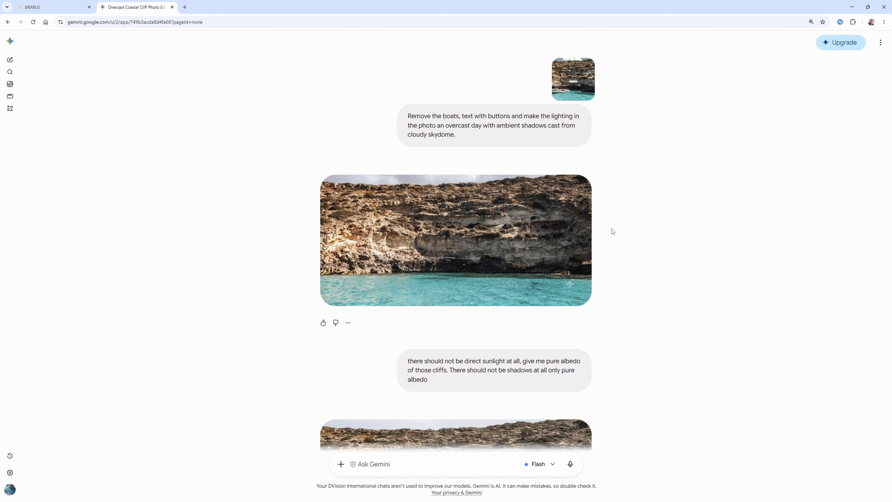
scroll(441, 246, down, 8)
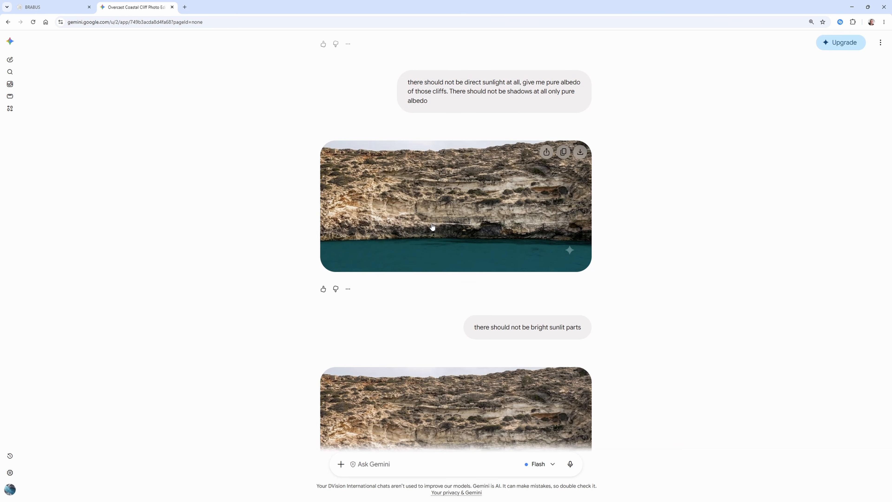
scroll(434, 226, down, 2)
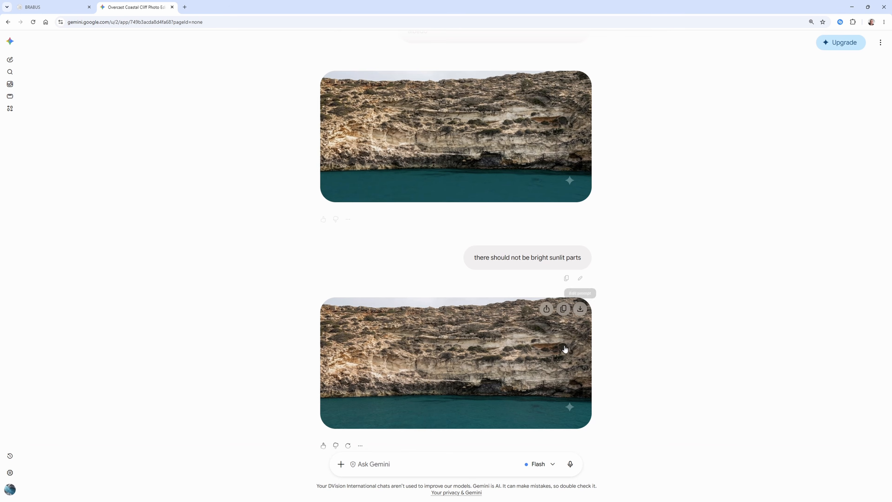
scroll(568, 348, down, 3)
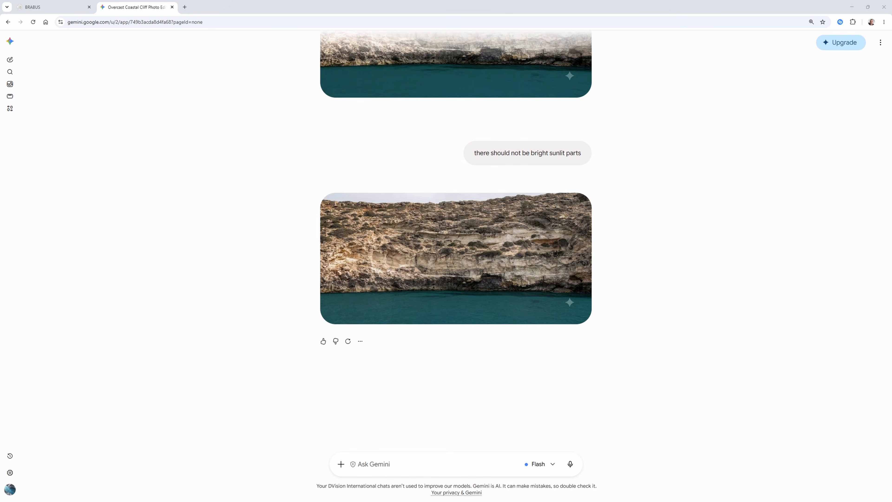
drag(891, 87, 353, 102)
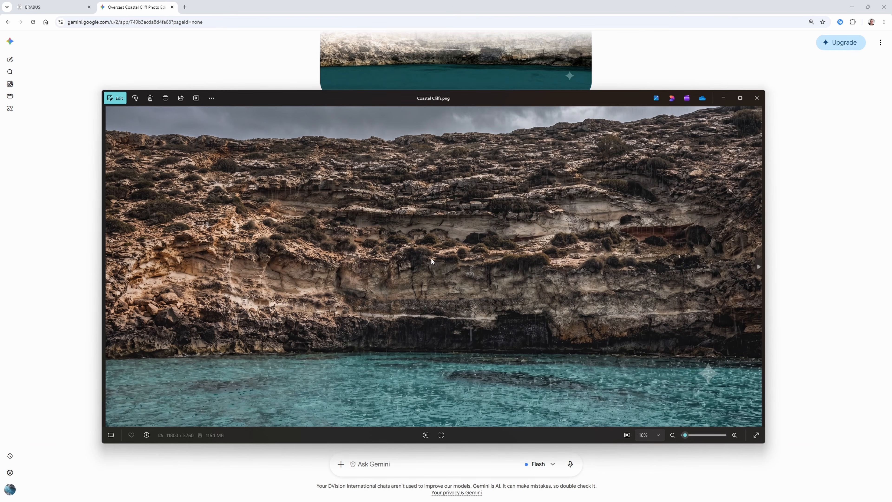
drag(336, 104, 891, 105)
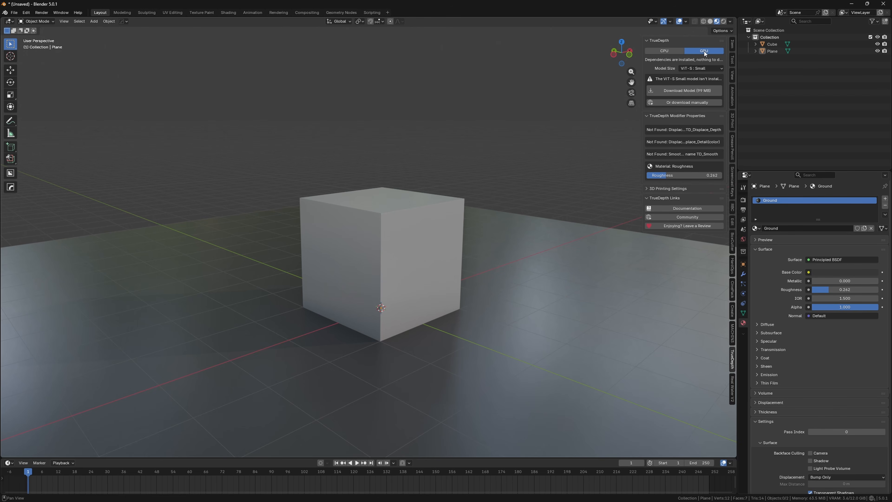
In Blender, generate a TrueDepth depth map from Coastal Cliffs.png in Downloads, using the ViT-L Large model.
click(701, 68)
click(699, 93)
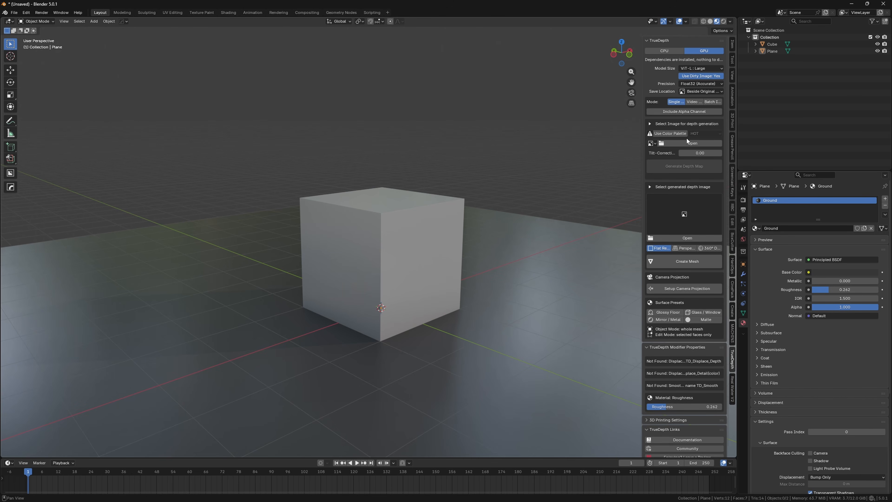
click(699, 144)
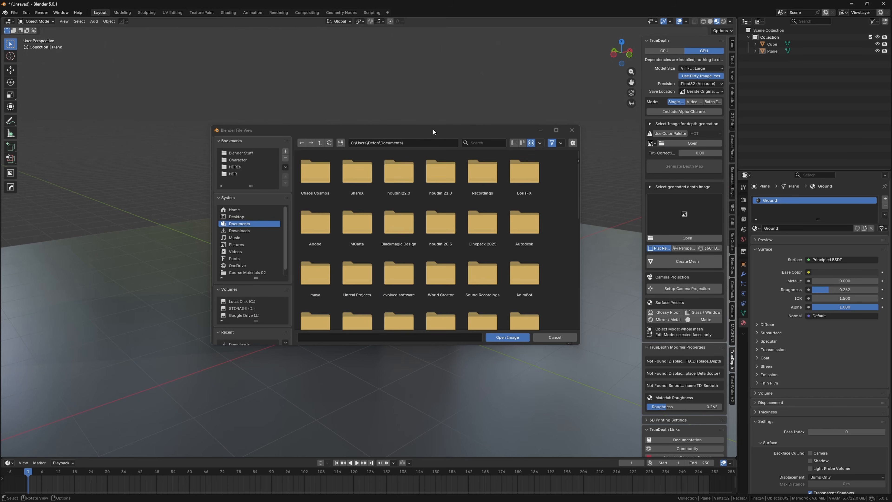
click(249, 231)
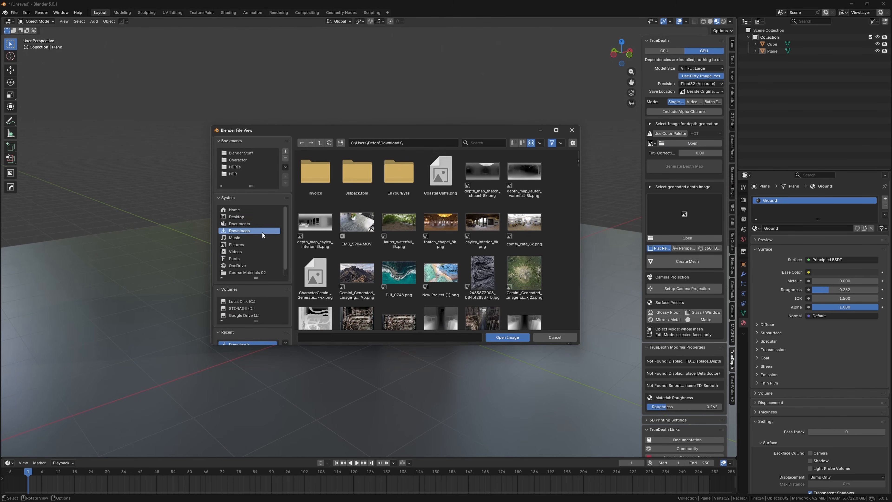
click(442, 182)
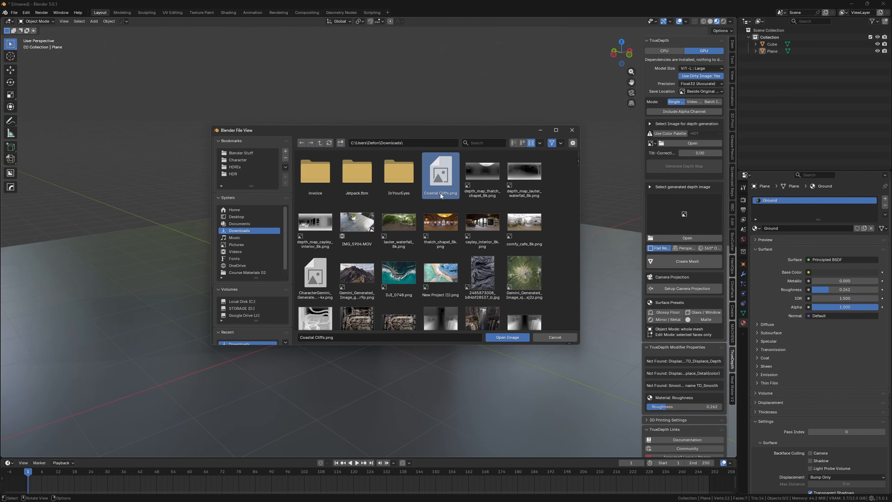
double_click(441, 178)
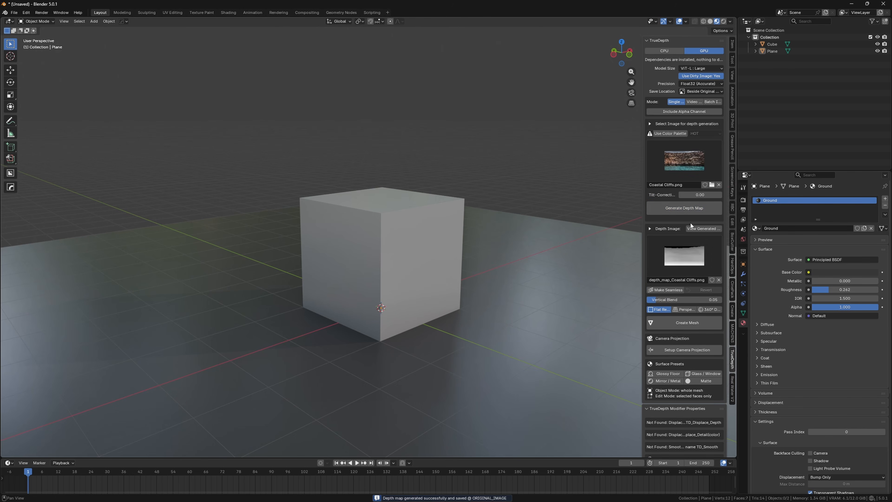
Delete the cube and plane, and create a flat TrueDepth mesh from the Coastal Cliffs depth map.
key(a)
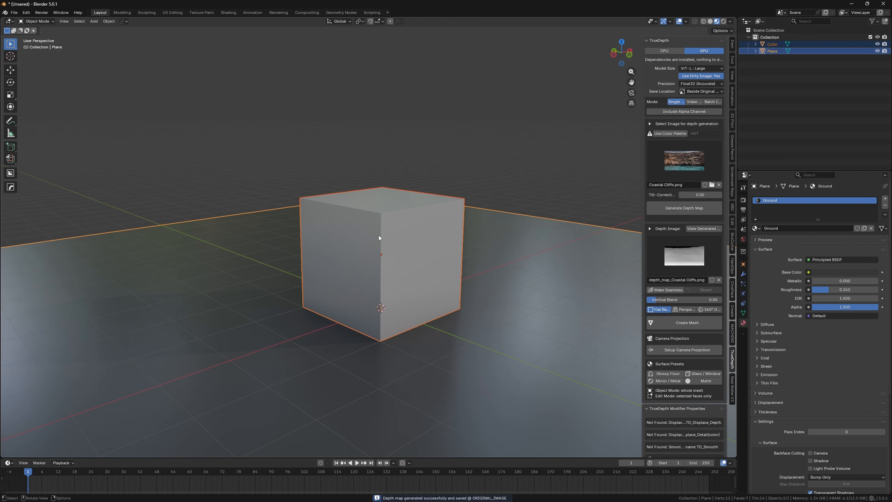
key(Delete)
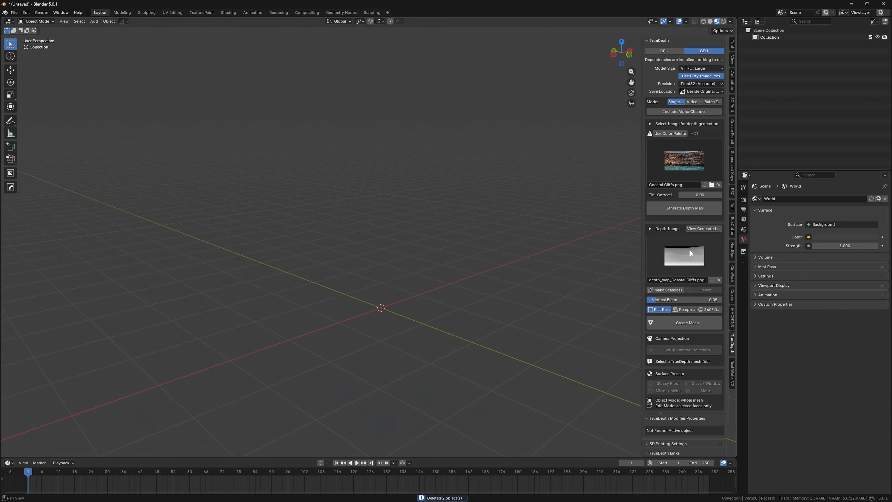
scroll(690, 251, down, 2)
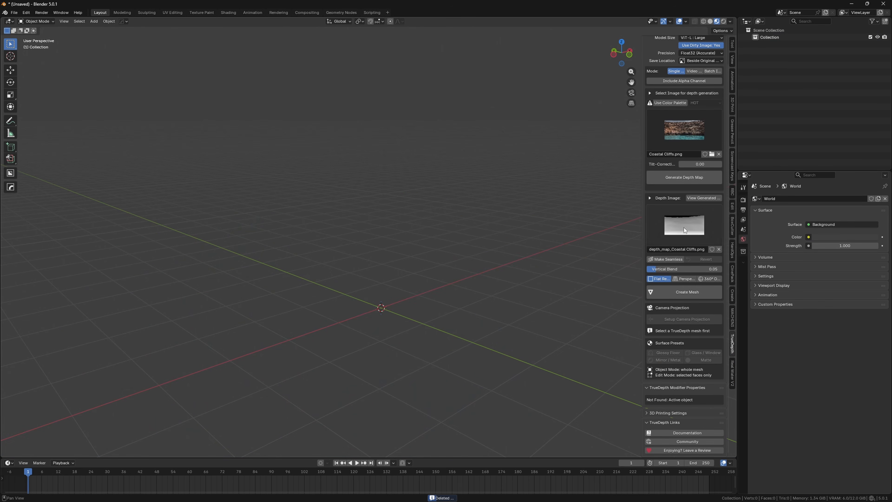
click(676, 291)
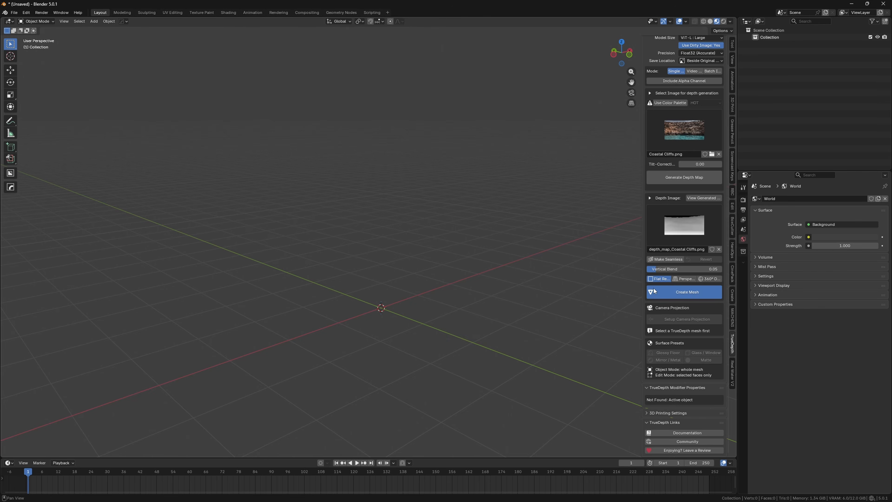
middle_drag(455, 290, 393, 295)
scroll(395, 253, up, 6)
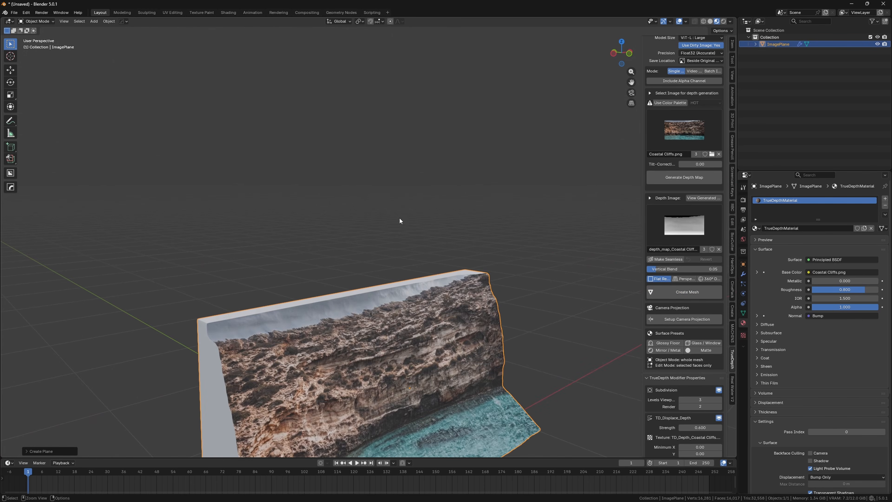
shift+middle_drag(420, 369, 548, 175)
Show the cliff mesh in solid shading and set its viewport subdivision level to 7.
click(710, 21)
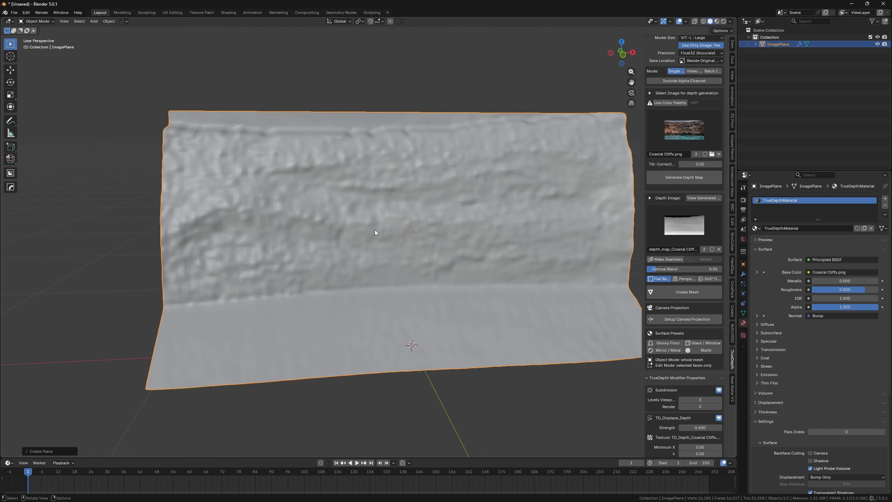
mouse_move(375, 230)
middle_down()
mouse_move(438, 227)
mouse_move(364, 222)
mouse_move(452, 218)
middle_up()
click(700, 400)
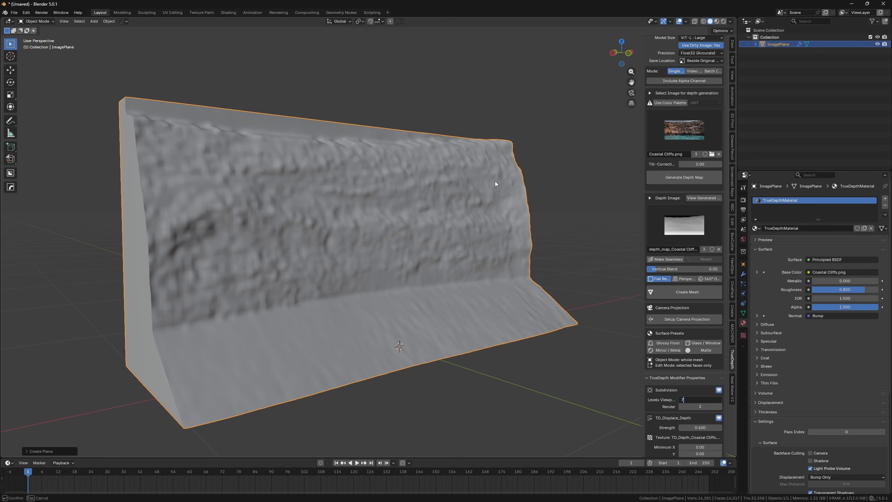
text(7)
key(Return)
middle_drag(236, 272, 328, 252)
scroll(660, 397, down, 5)
middle_drag(418, 286, 347, 238)
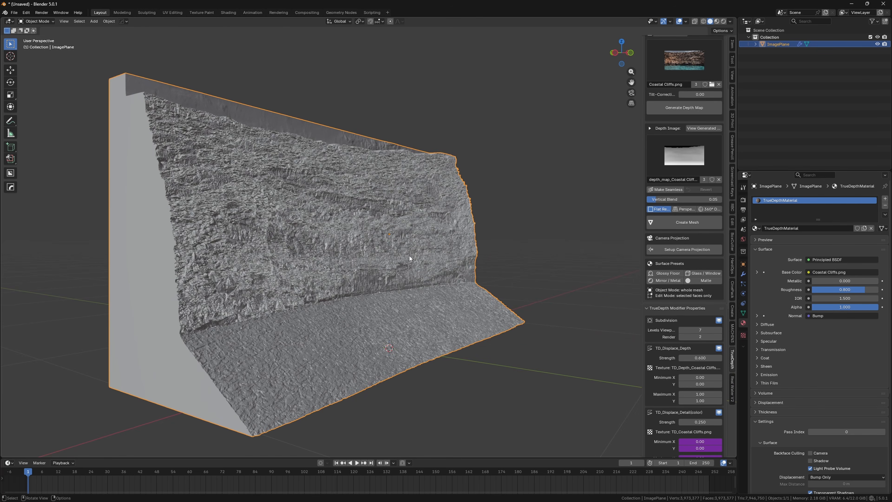
middle_drag(410, 259, 383, 247)
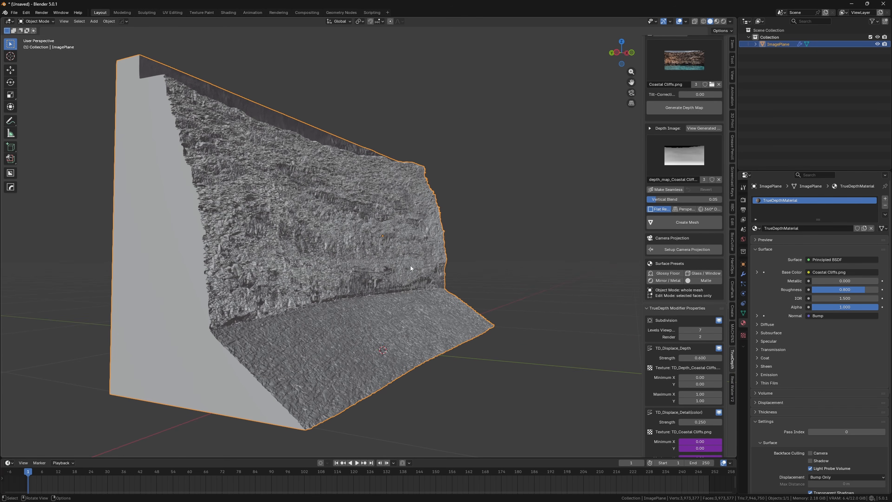
Set the TD_Displace_Depth strength to 2 and inspect the textured cliff and water in material preview shading.
click(704, 358)
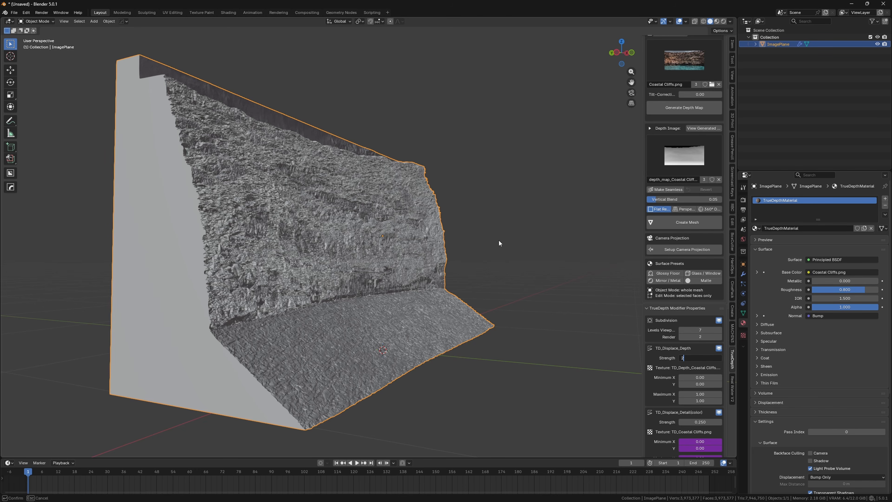
text(2)
key(Return)
mouse_move(503, 231)
middle_down()
mouse_move(463, 251)
mouse_move(453, 269)
mouse_move(455, 246)
mouse_move(425, 273)
mouse_move(423, 261)
mouse_move(329, 234)
mouse_move(373, 229)
mouse_move(435, 202)
mouse_move(460, 160)
mouse_move(436, 211)
mouse_move(463, 189)
mouse_move(337, 222)
mouse_move(319, 213)
mouse_move(369, 208)
mouse_move(344, 236)
mouse_move(348, 217)
mouse_move(365, 233)
mouse_move(311, 133)
middle_up()
click(717, 22)
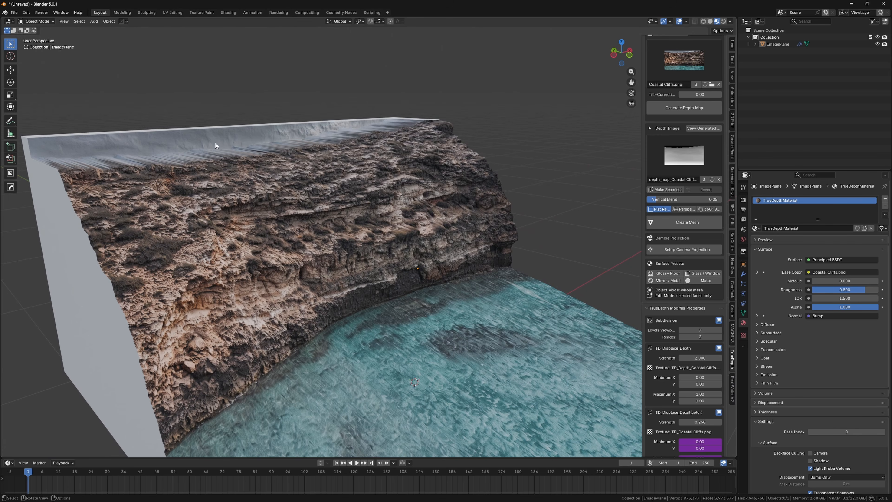
shift+middle_drag(396, 328, 329, 217)
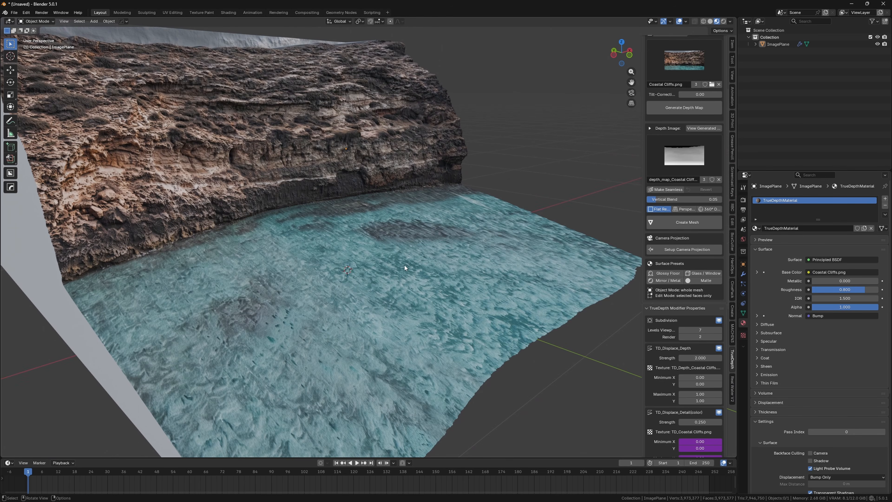
middle_drag(392, 239, 372, 268)
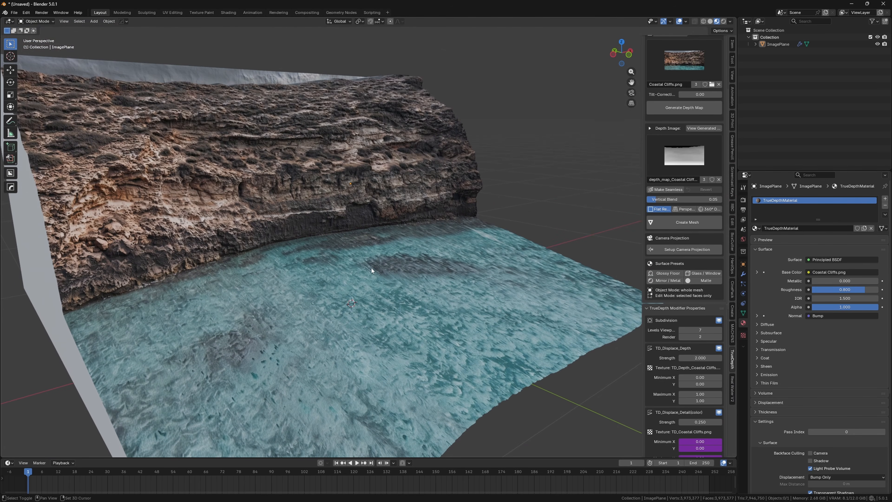
middle_drag(427, 294, 320, 269)
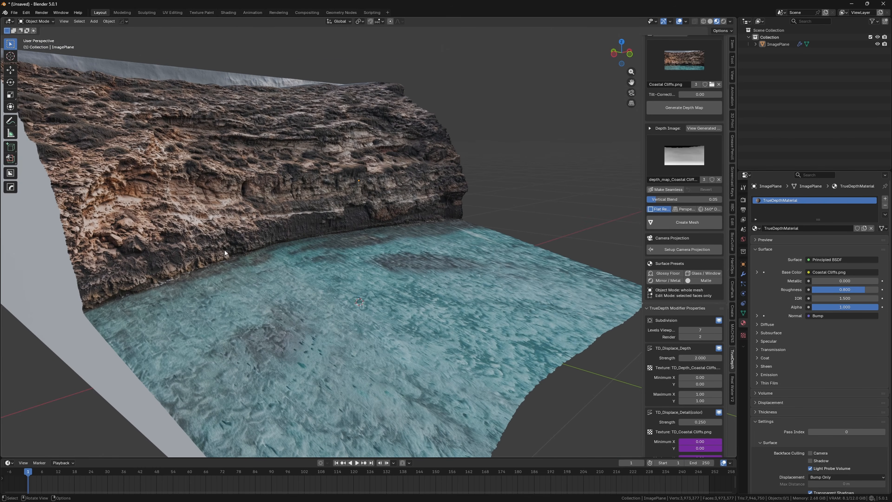
middle_drag(399, 251, 409, 211)
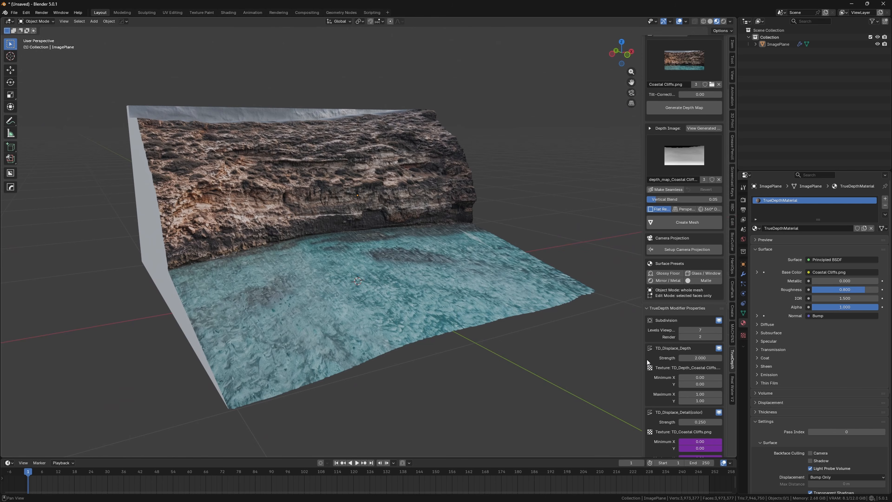
Set the TD_Displace_Detail(color) strength to 0.1 and check the cliff surface in solid shading.
scroll(647, 359, down, 3)
ctrl+middle_drag(354, 232, 337, 282)
scroll(706, 366, down, 4)
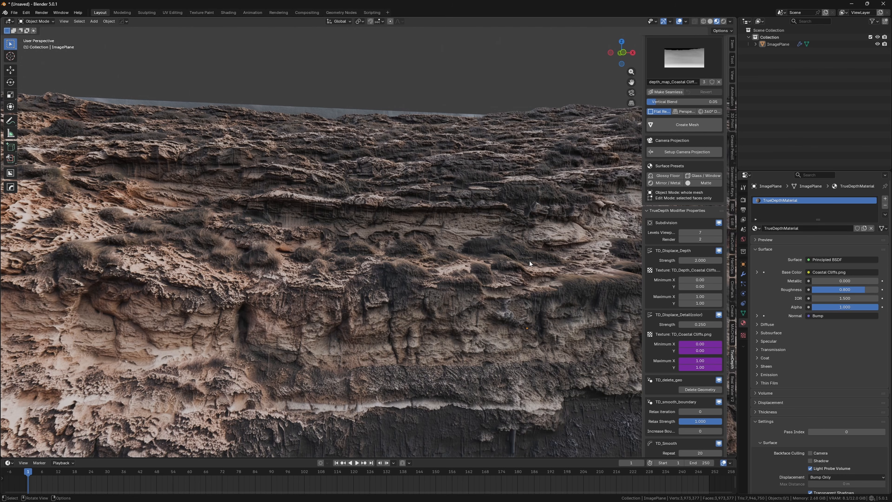
click(708, 326)
text(0.1)
key(Return)
middle_drag(338, 303, 559, 57)
click(710, 21)
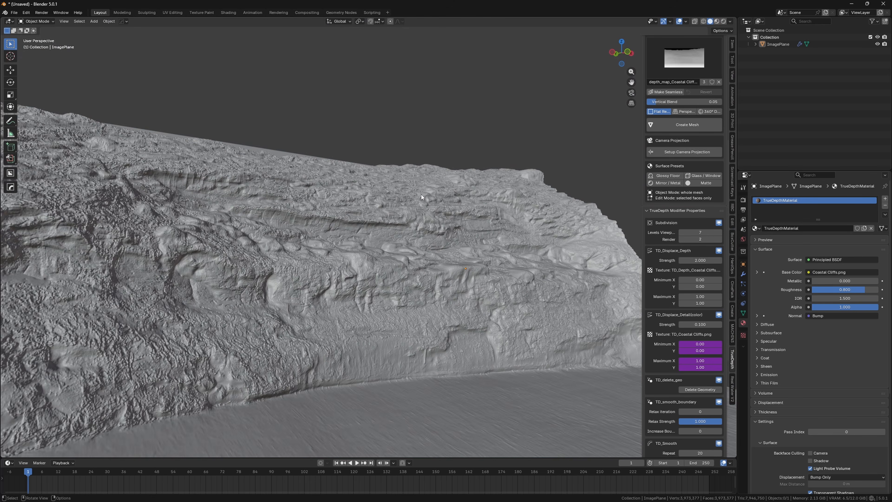
mouse_move(422, 194)
middle_down()
mouse_move(415, 225)
mouse_move(357, 227)
mouse_move(410, 220)
mouse_move(356, 256)
mouse_move(380, 248)
middle_up()
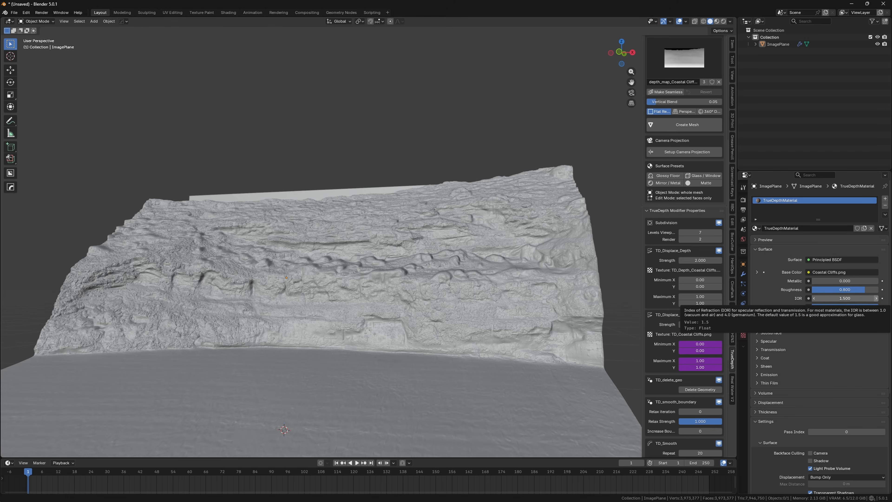
Compare the cliff geometry with the original photo on the BRABUS website, and return to Blender.
key(alt+Tab)
click(39, 6)
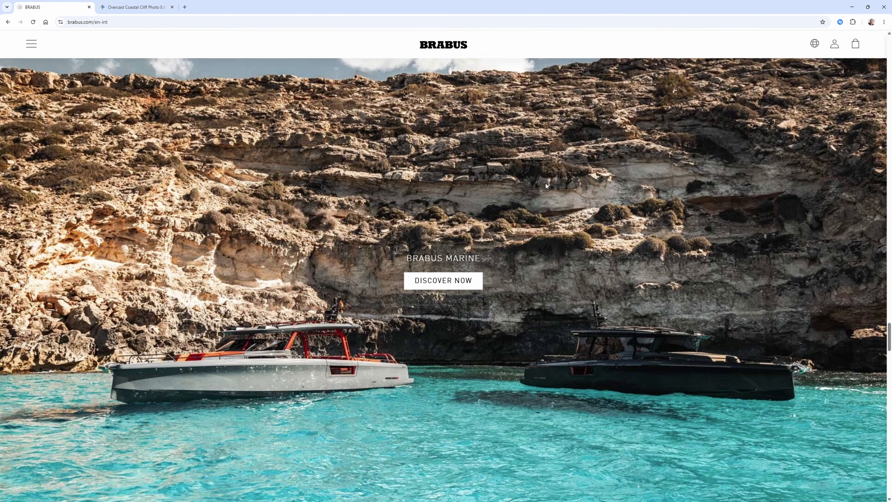
key(alt+Tab)
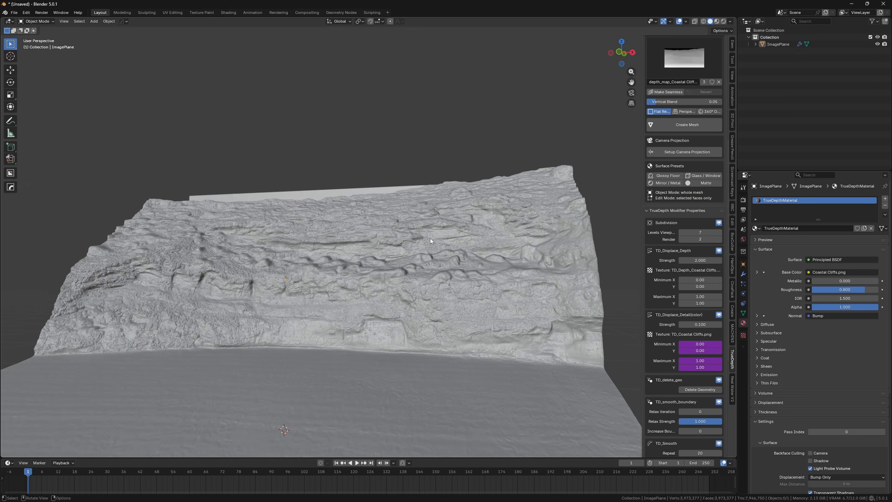
Inspect the cliff geometry and switch to material preview shading to view the textured cliff and water.
middle_drag(430, 238, 342, 256)
middle_drag(320, 255, 378, 219)
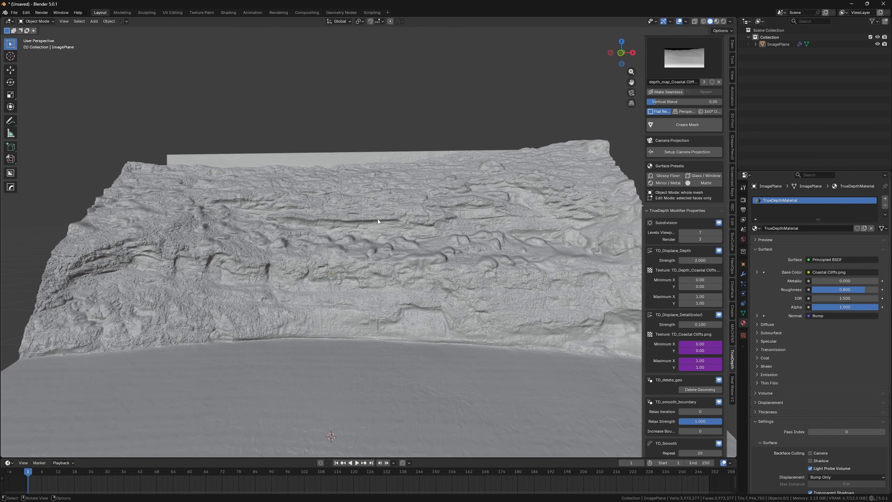
click(716, 21)
mouse_move(401, 267)
middle_down()
mouse_move(383, 281)
mouse_move(369, 228)
middle_up()
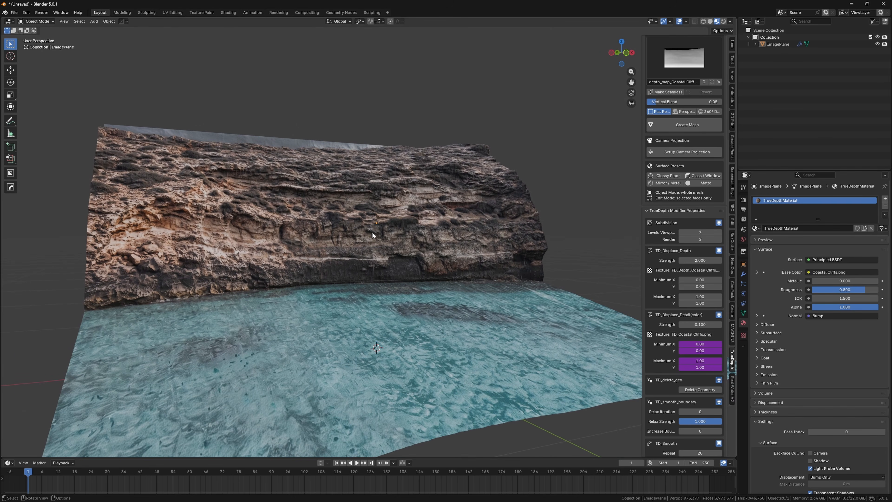
Convert the cliff image plane to a plain mesh so its modifiers are applied.
click(374, 222)
right_click(375, 222)
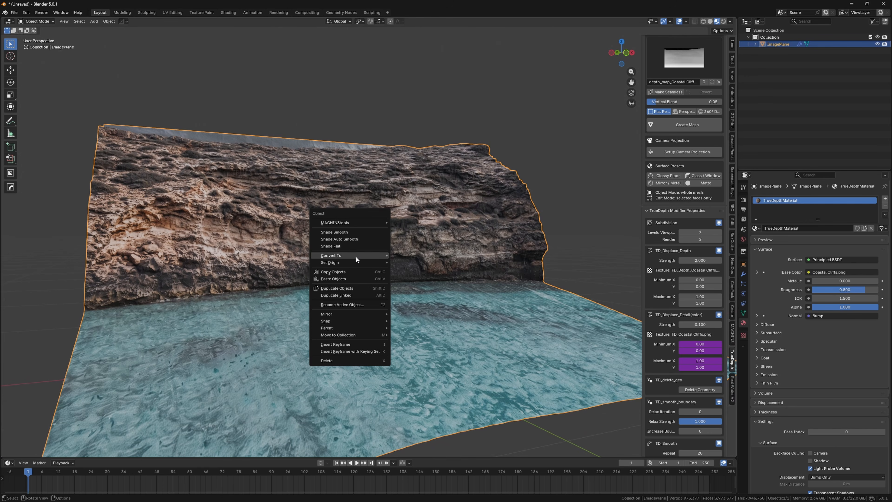
mouse_move(355, 255)
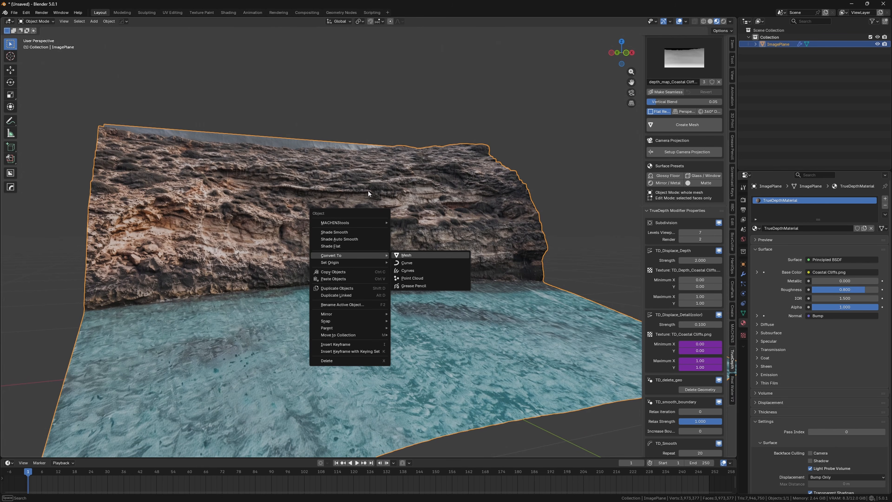
click(406, 255)
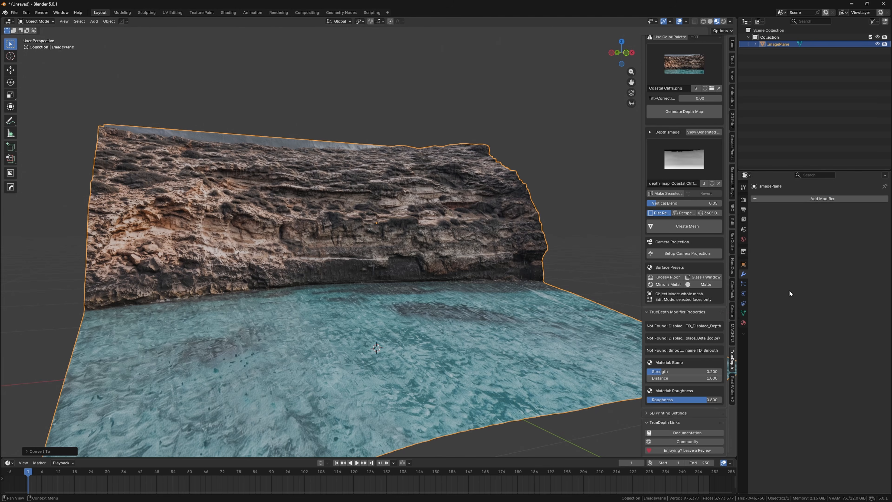
In the left orthographic view, rotate the cliff mesh slightly to level the water and move it down about 0.07 m along Z.
key(ctrl+KP_3)
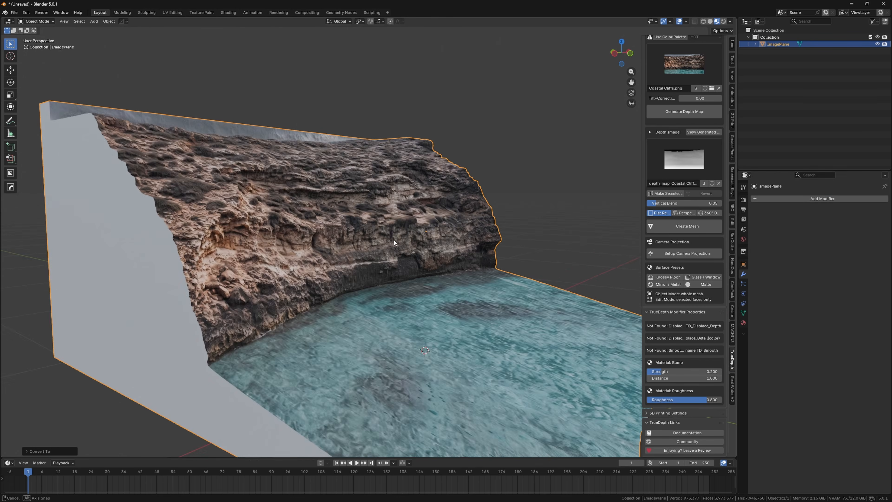
scroll(413, 227, down, 2)
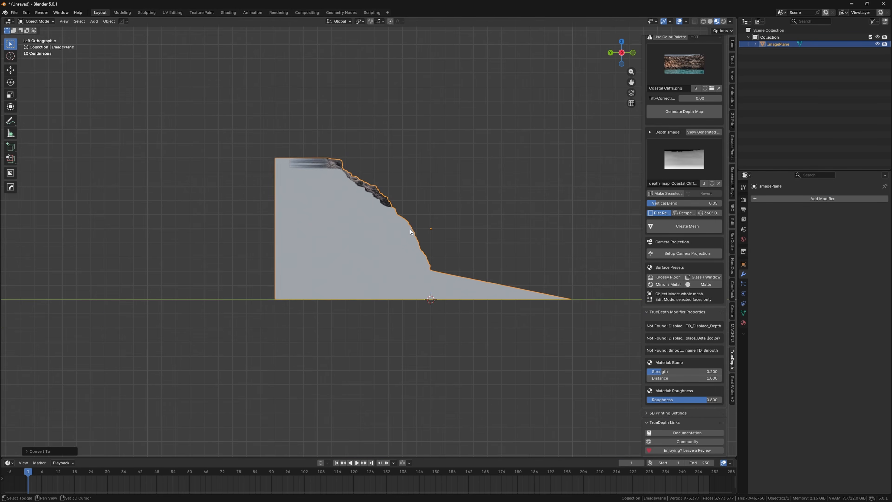
shift+middle_drag(410, 229, 351, 247)
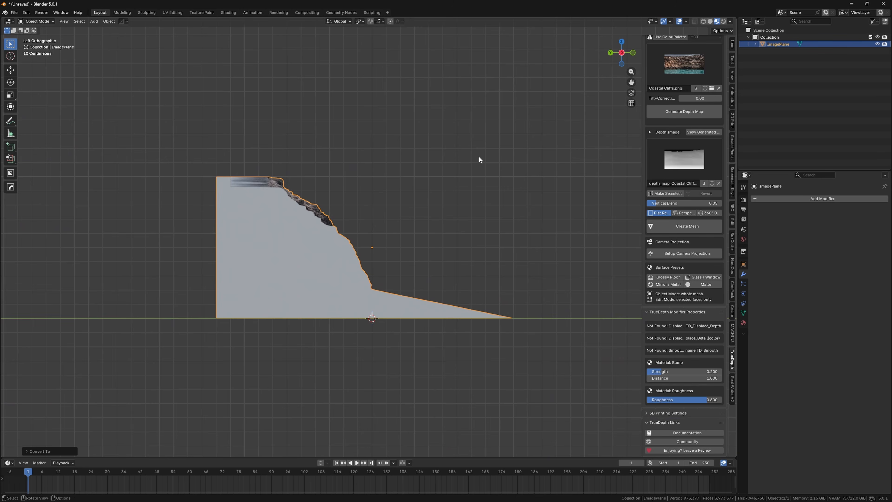
key(r)
click(466, 153)
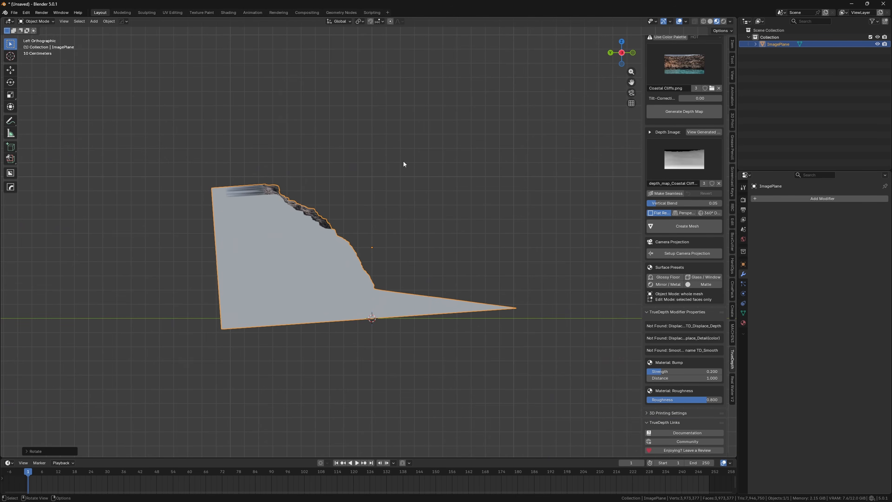
key(g)
key(z)
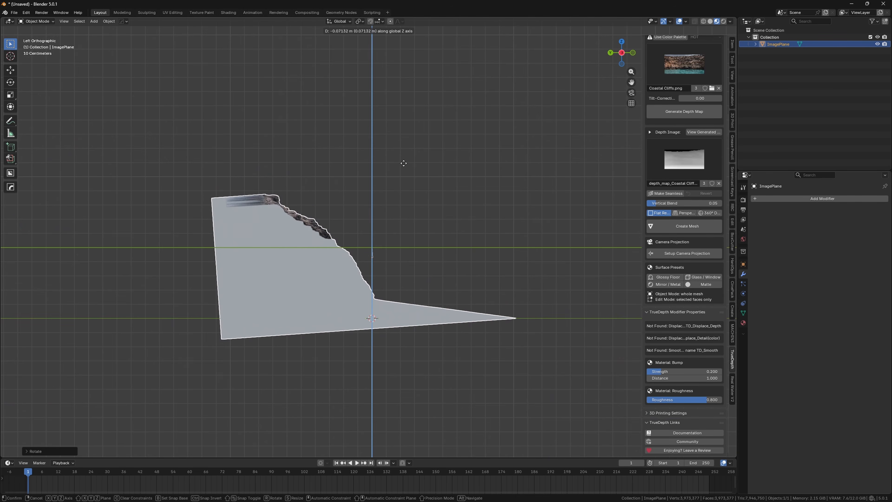
click(403, 163)
Set the render engine to Cycles with GPU Compute and the viewport max samples to 4096.
middle_drag(404, 163, 436, 151)
click(743, 200)
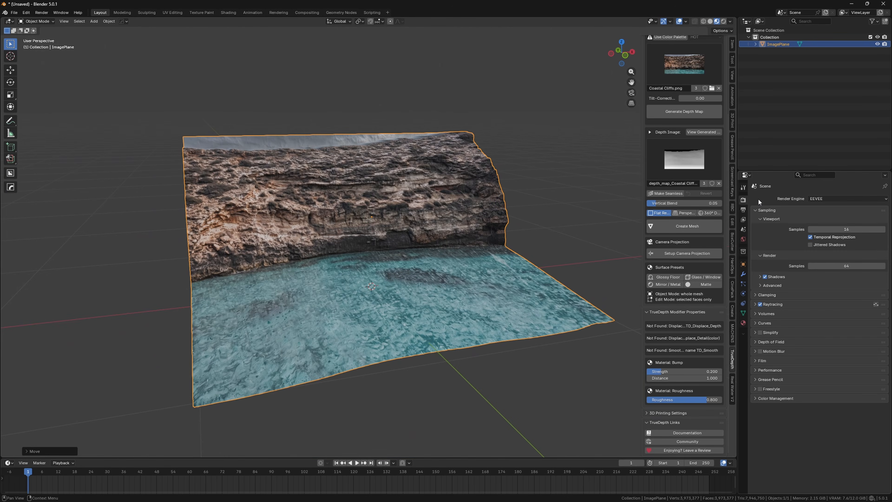
click(822, 200)
click(818, 220)
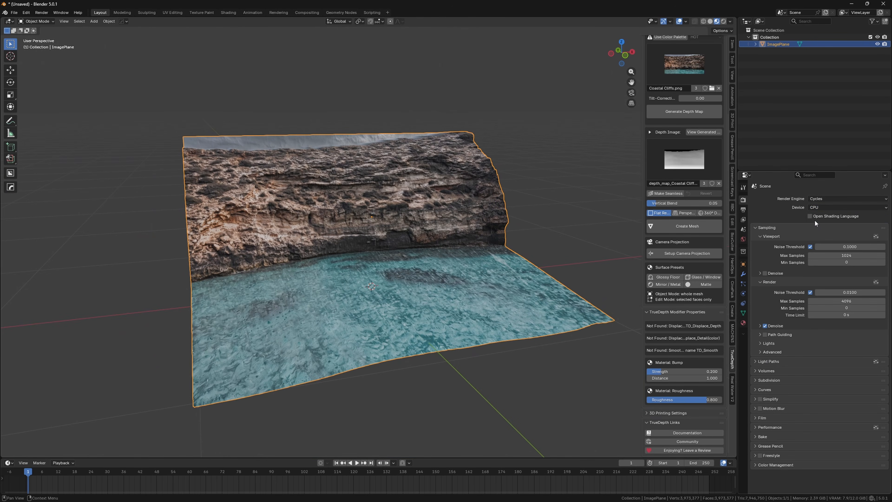
click(833, 206)
click(818, 223)
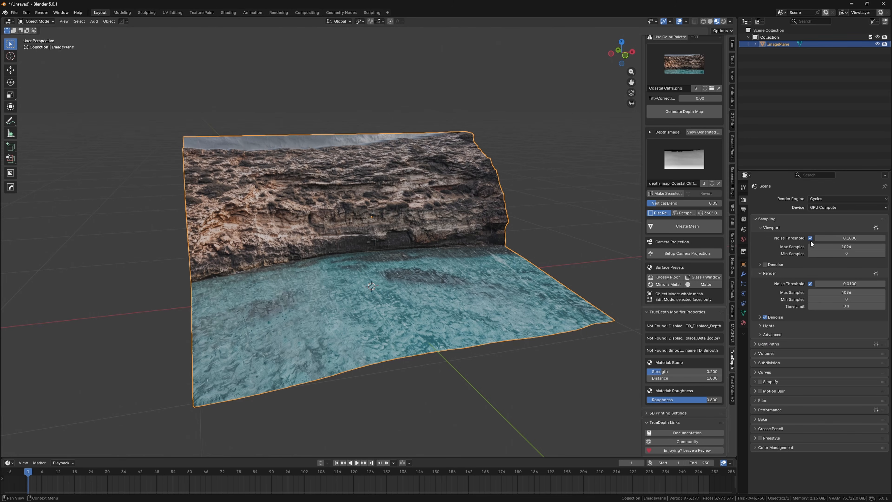
click(851, 247)
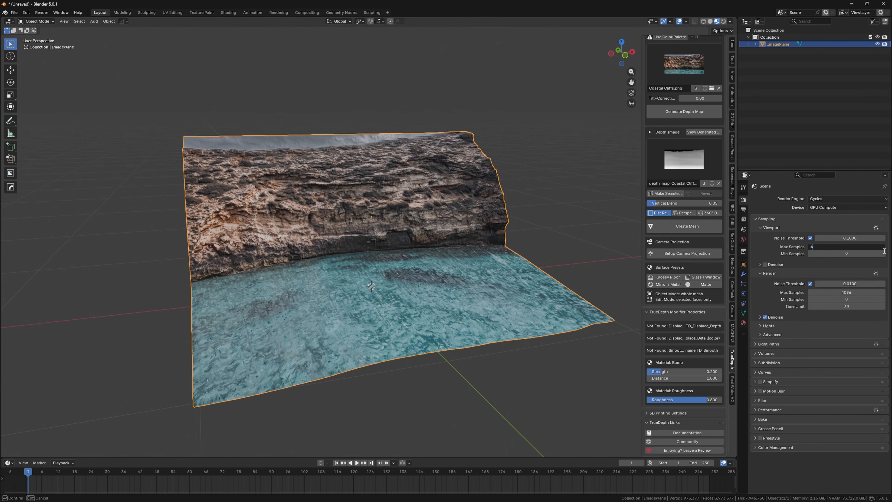
key(Return)
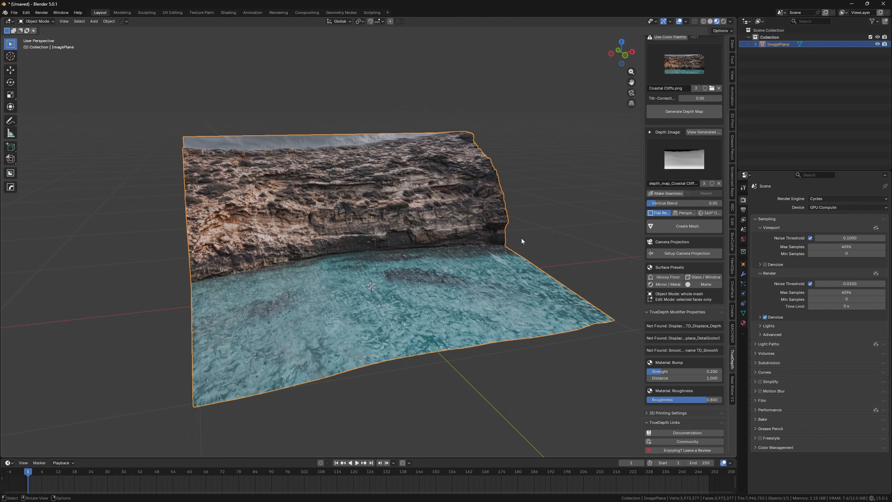
View the cliff mesh from a distance and examine the TrueDepth settings, including those of the Perspective mode.
mouse_move(521, 237)
middle_down()
mouse_move(506, 234)
mouse_move(469, 193)
middle_up()
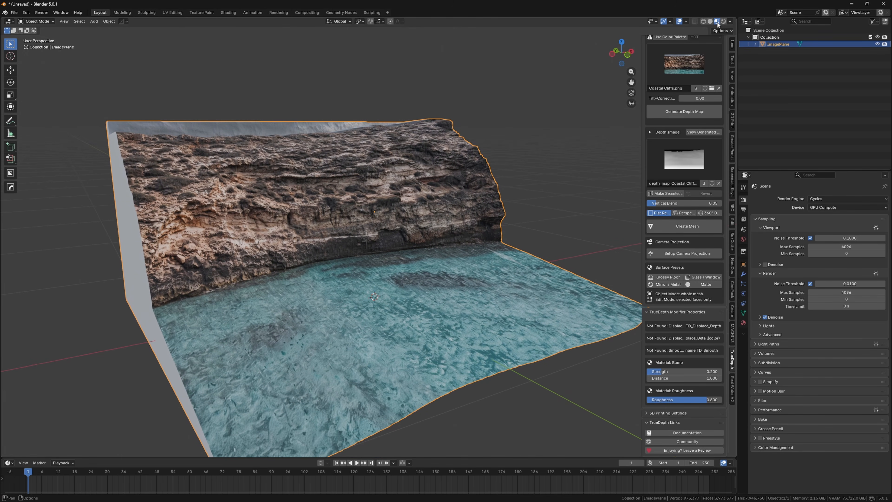
middle_drag(460, 158, 417, 214)
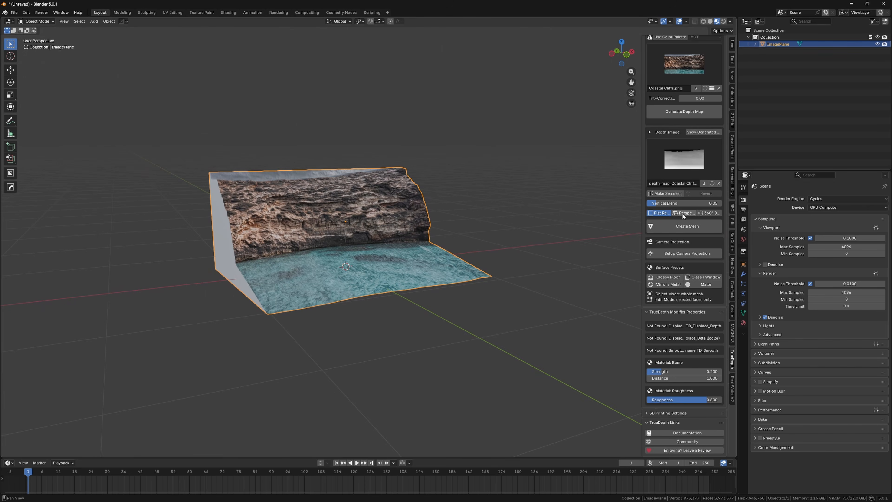
scroll(681, 148, up, 6)
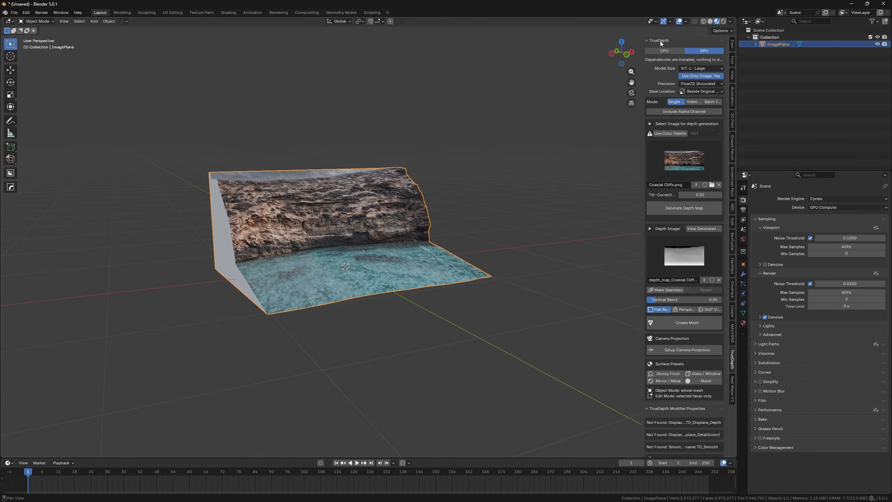
scroll(679, 158, down, 4)
scroll(682, 143, up, 4)
scroll(672, 140, down, 4)
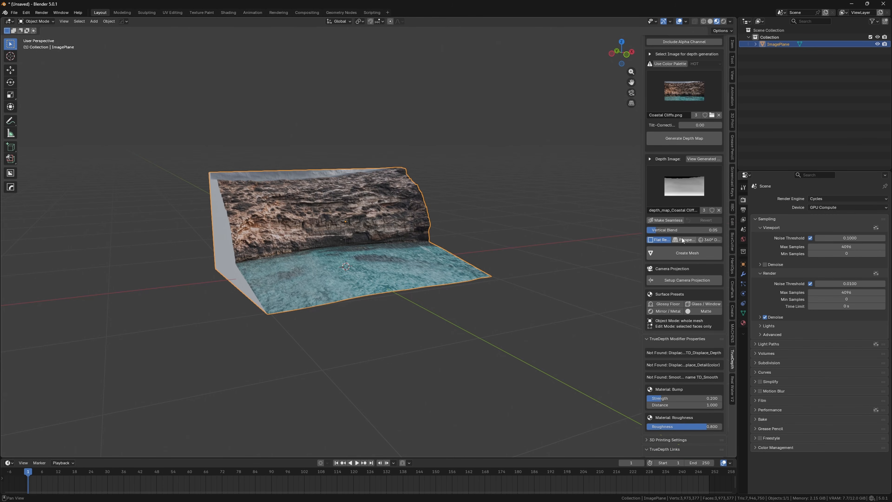
click(685, 240)
scroll(675, 233, down, 3)
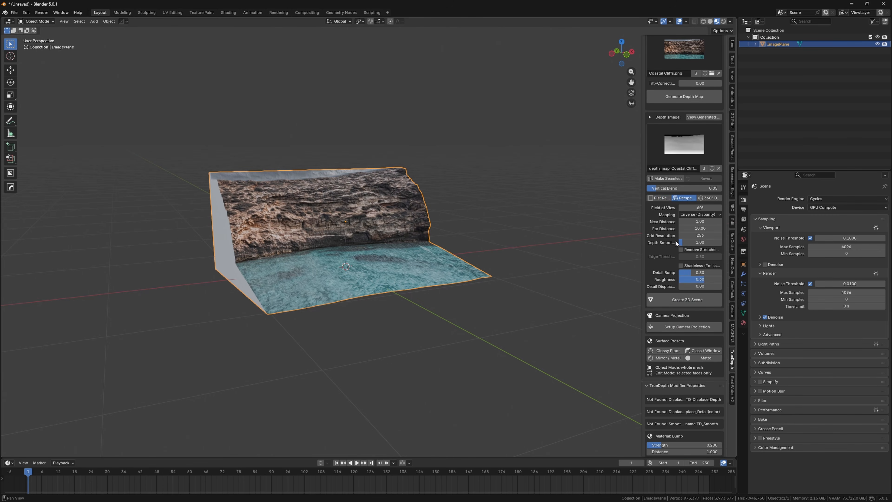
scroll(669, 238, up, 4)
Switch TrueDepth to its 360° mode and look through the HDRI Studio settings.
click(709, 253)
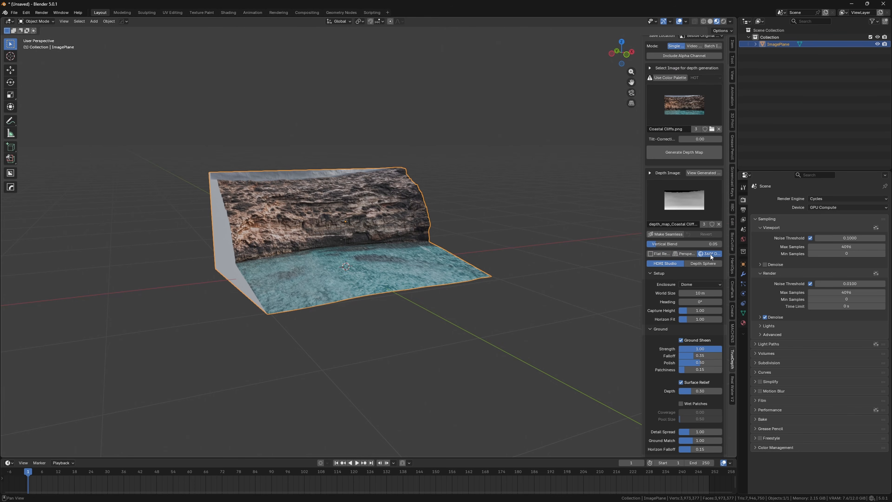
scroll(690, 268, down, 4)
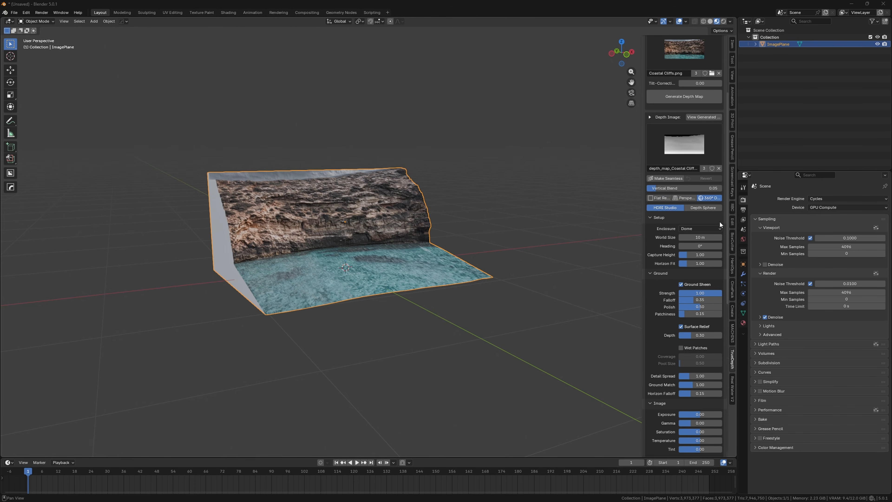
scroll(713, 224, up, 4)
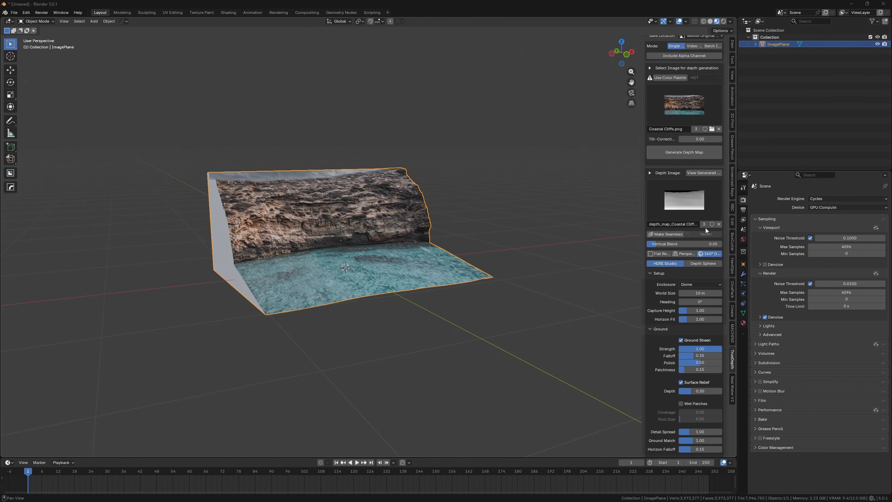
Clear the coastal cliffs depth map and the Coastal Cliffs.png source image from TrueDepth.
scroll(705, 227, up, 3)
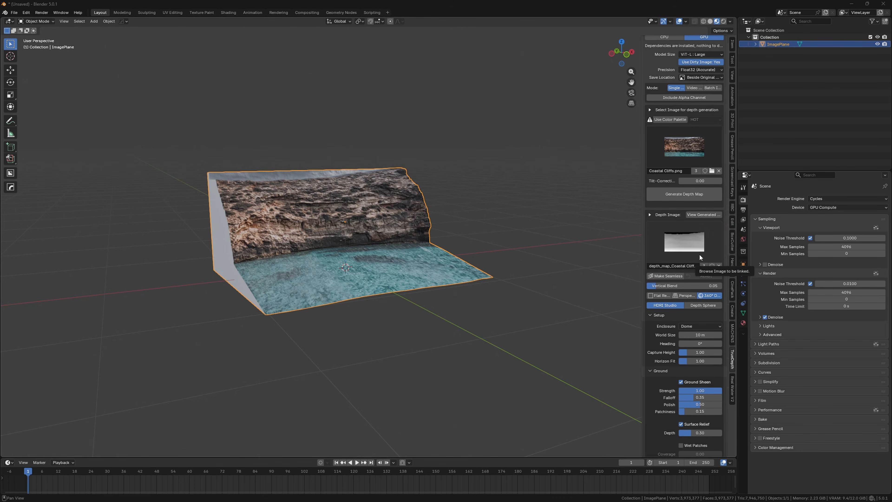
click(720, 265)
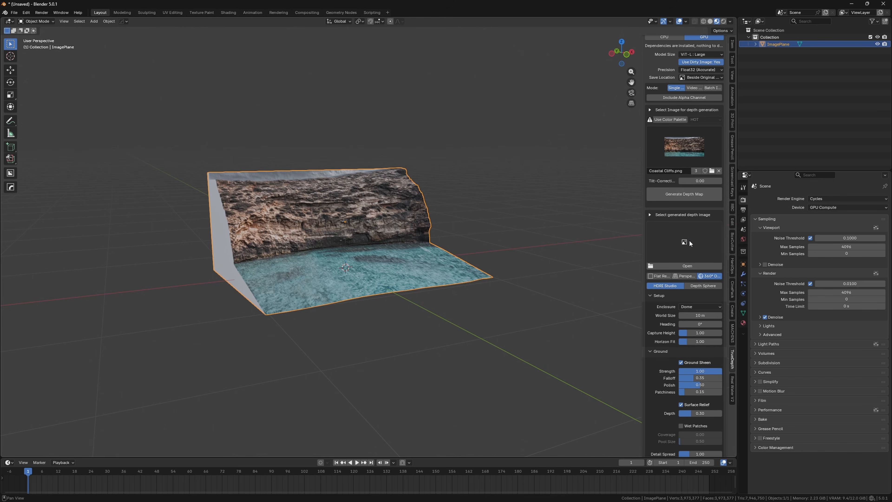
scroll(694, 239, up, 1)
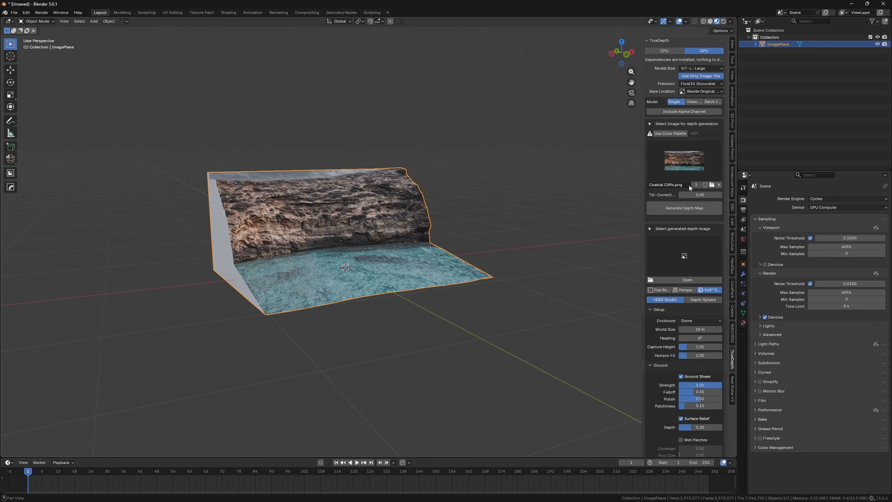
click(719, 185)
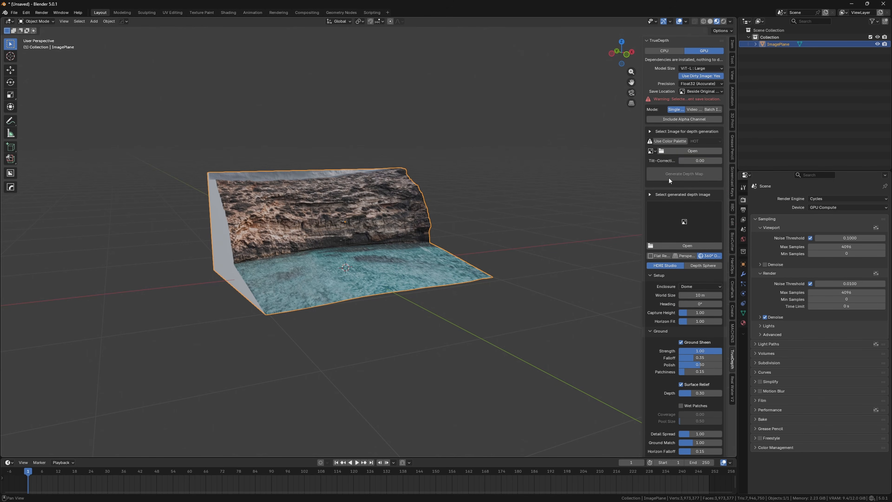
Load cape_hill_8k.hdr from the bookmarked HDRIs folder as the TrueDepth source image.
click(693, 151)
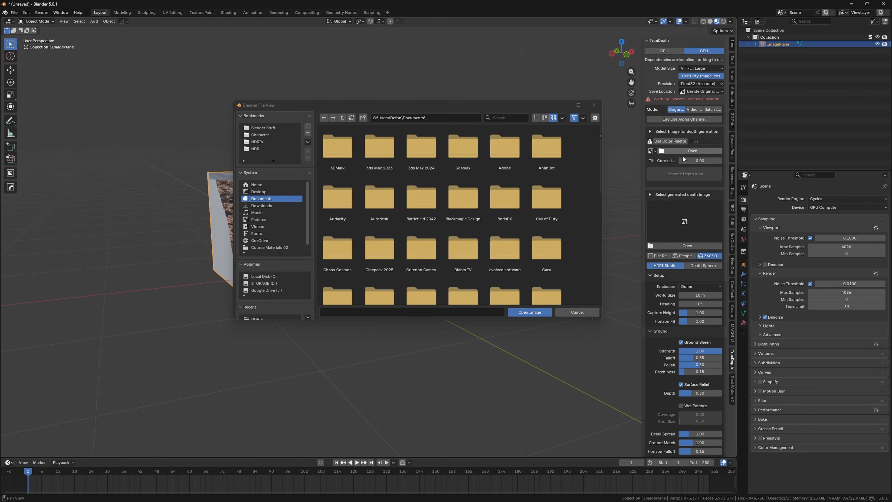
click(257, 142)
drag(452, 106, 443, 98)
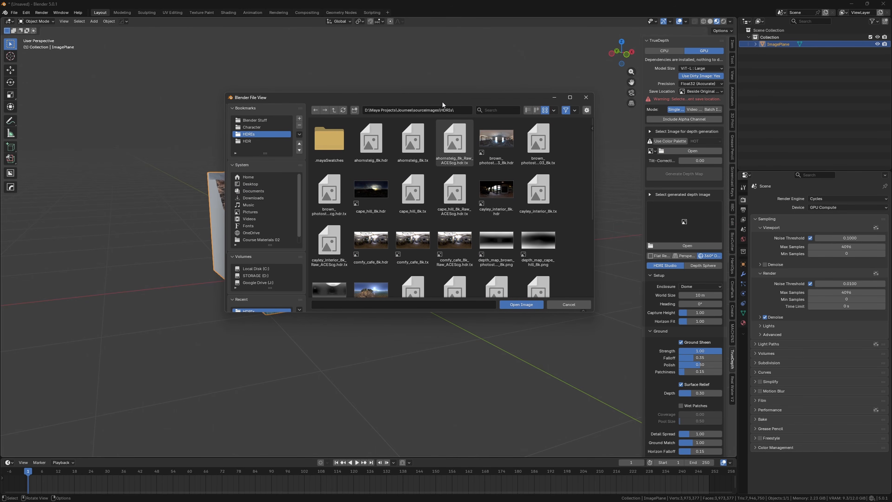
scroll(499, 212, down, 1)
click(371, 176)
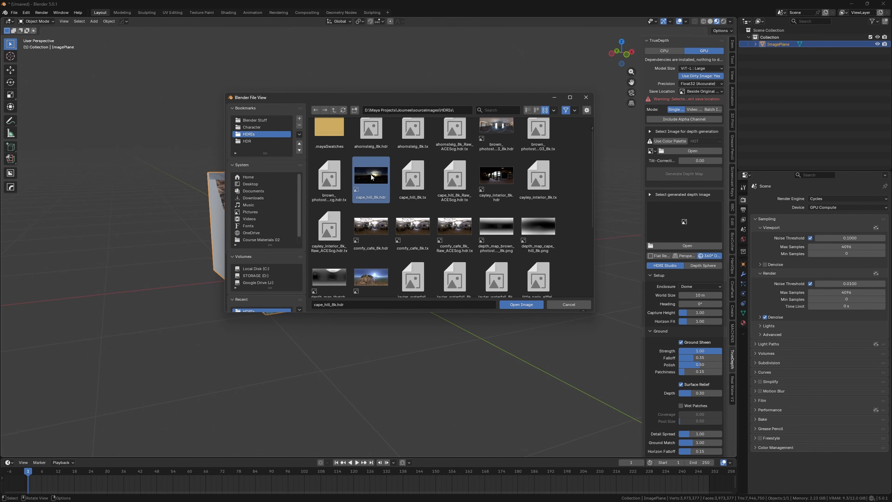
click(521, 304)
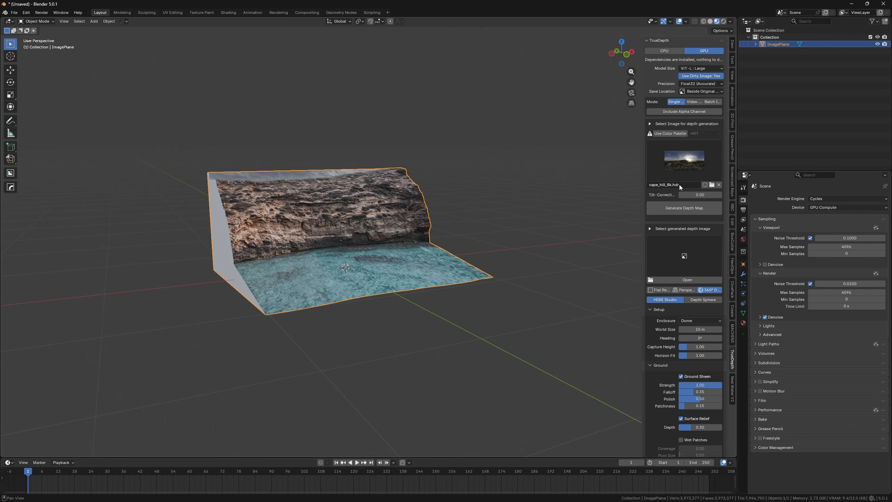
Create the HDRI dome around the cliff mesh with the Dome enclosure and a 10 m world size.
scroll(680, 246, down, 5)
scroll(680, 246, down, 8)
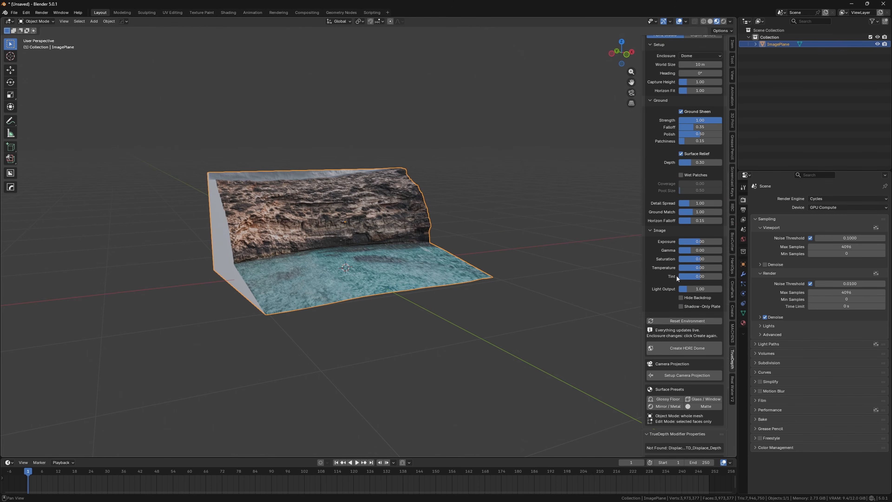
click(666, 352)
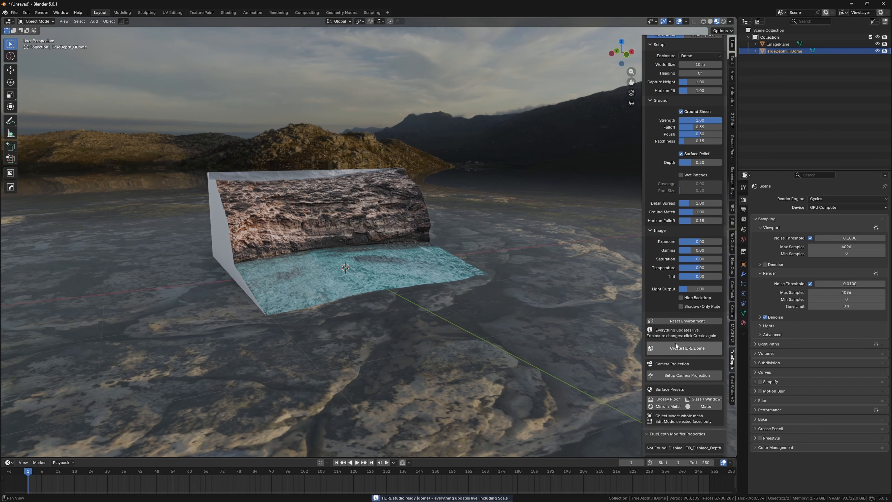
Switch the viewport to rendered shading and view the whole HDRI dome from outside.
click(724, 21)
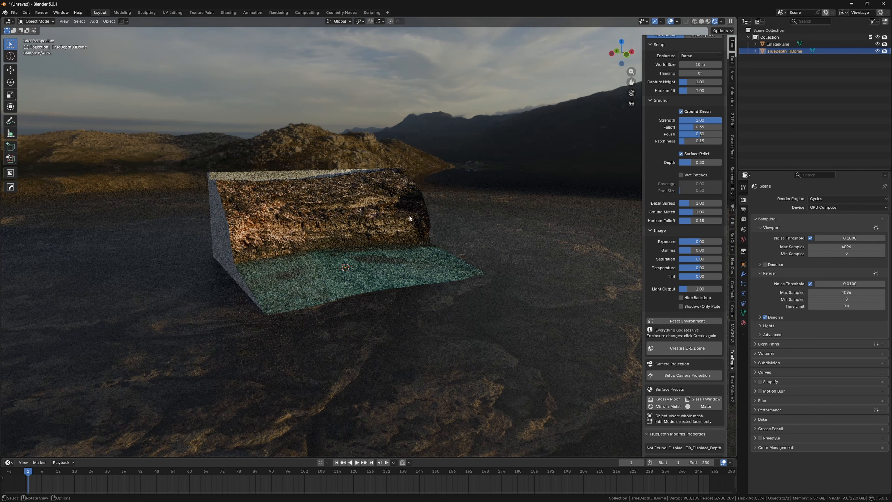
middle_drag(400, 203, 376, 297)
scroll(376, 294, down, 10)
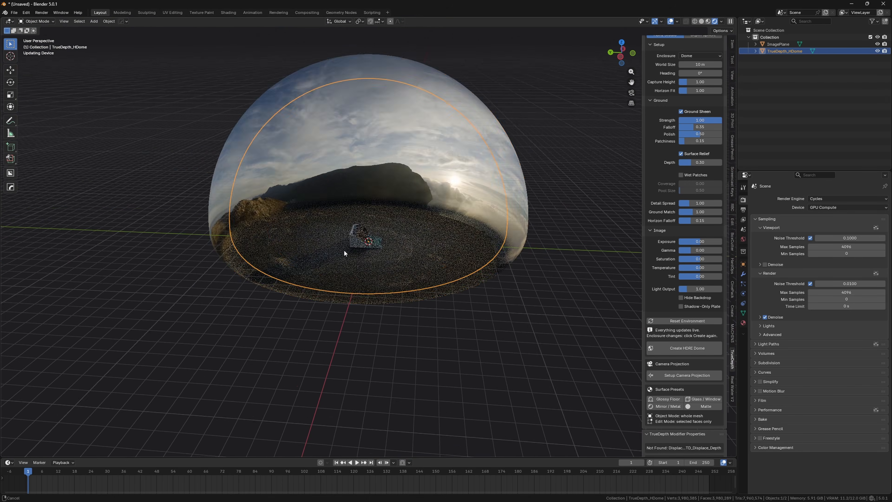
Set the World Size of the HDRI dome surrounding the cliff mesh to 300 m.
middle_drag(359, 218, 355, 225)
scroll(385, 180, up, 2)
scroll(386, 179, down, 2)
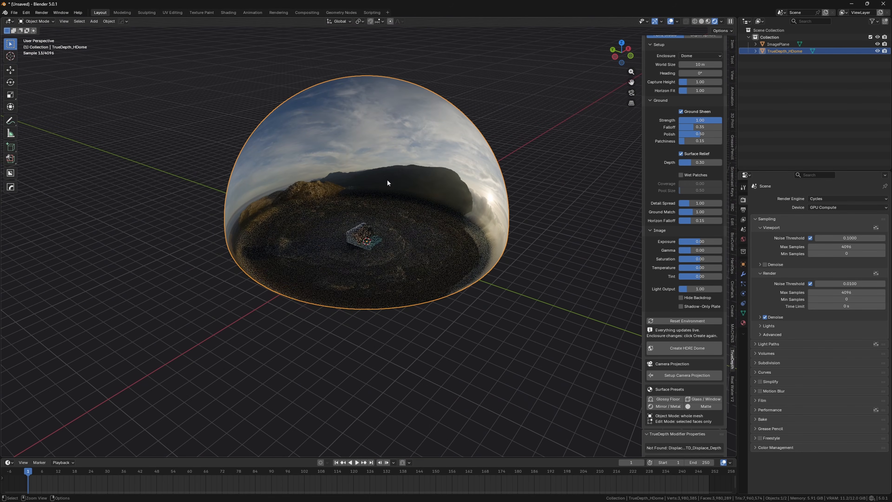
scroll(678, 241, up, 8)
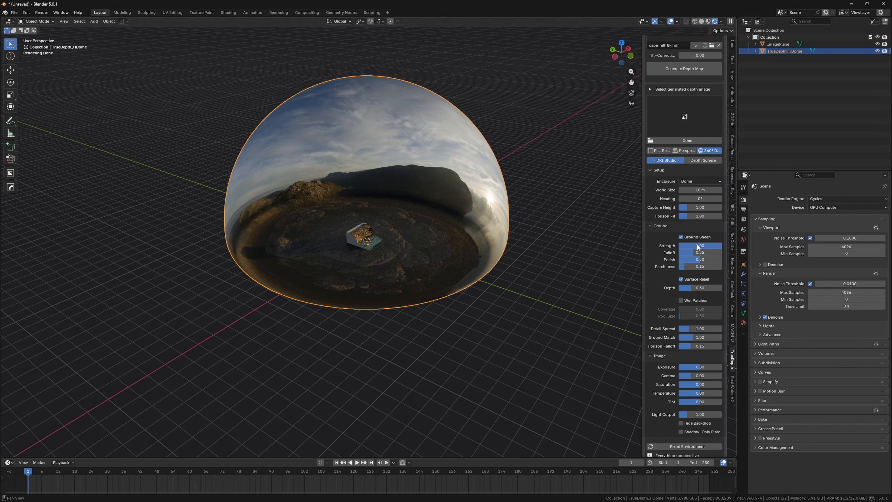
click(706, 190)
text(300)
key(Return)
middle_drag(525, 209, 331, 219)
Rebuild the HDRI environment around the cliff mesh with the Box enclosure.
click(695, 181)
click(691, 197)
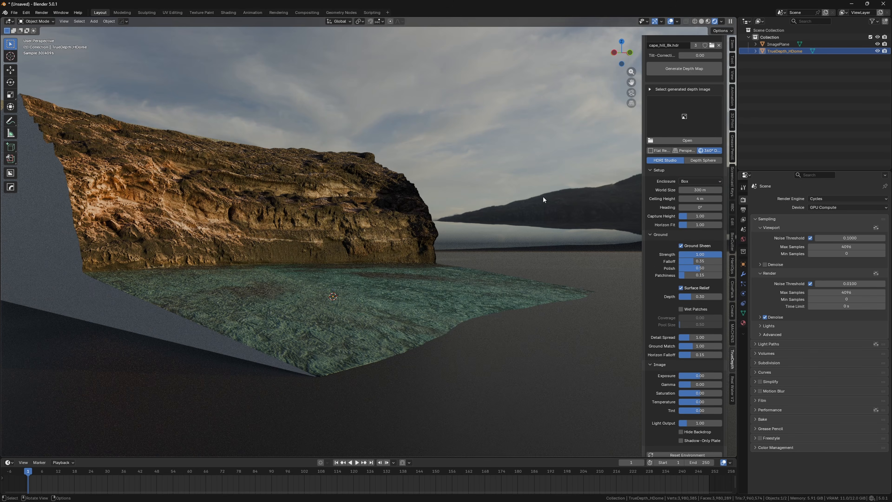
scroll(661, 341, down, 8)
click(695, 315)
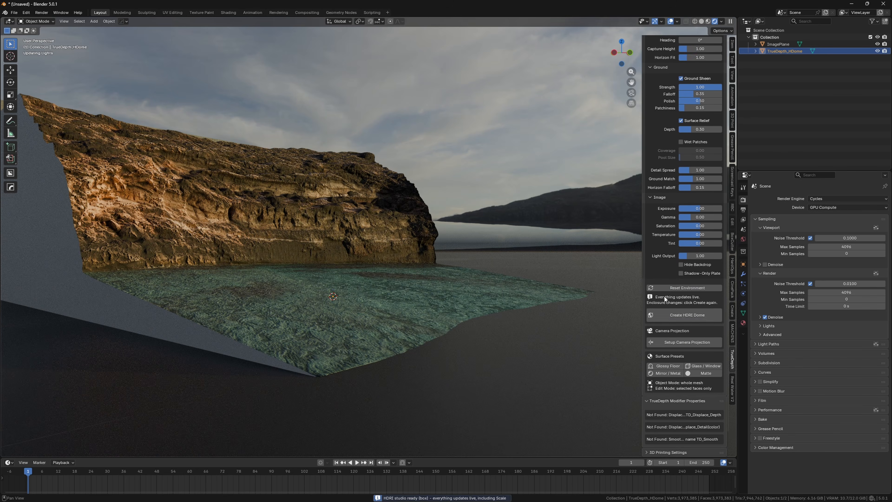
middle_drag(436, 185, 412, 240)
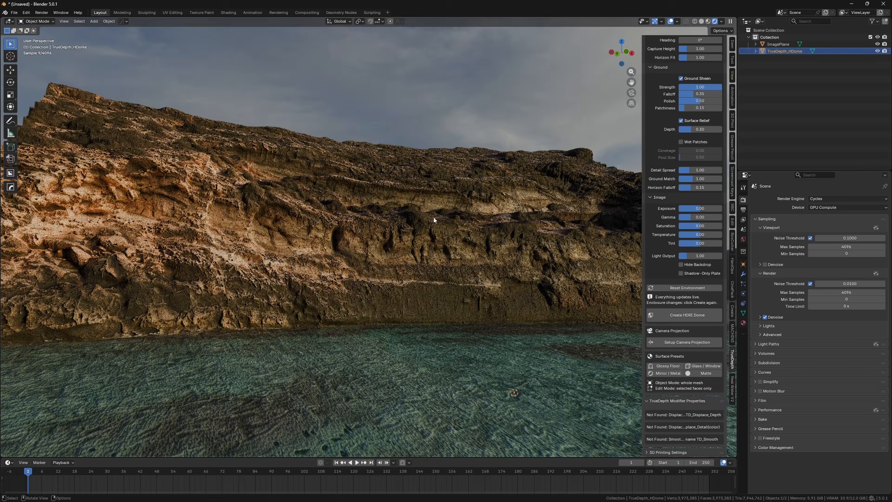
Rotate the HDRI environment to a heading of -27° to change how light falls across the cliff face.
scroll(670, 190, up, 7)
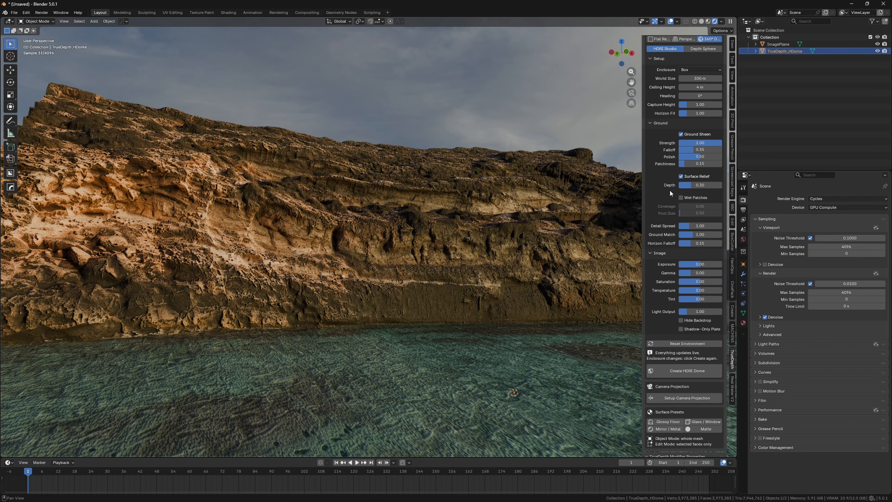
drag(685, 152, 646, 152)
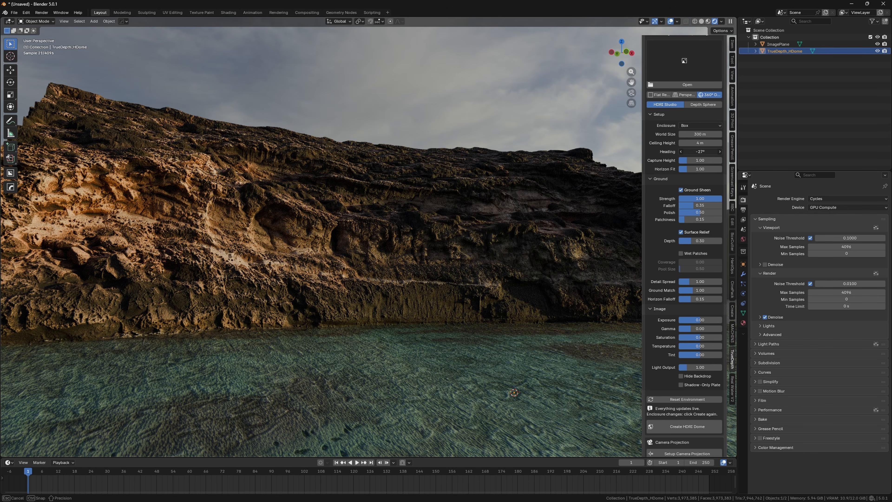
drag(645, 152, 645, 152)
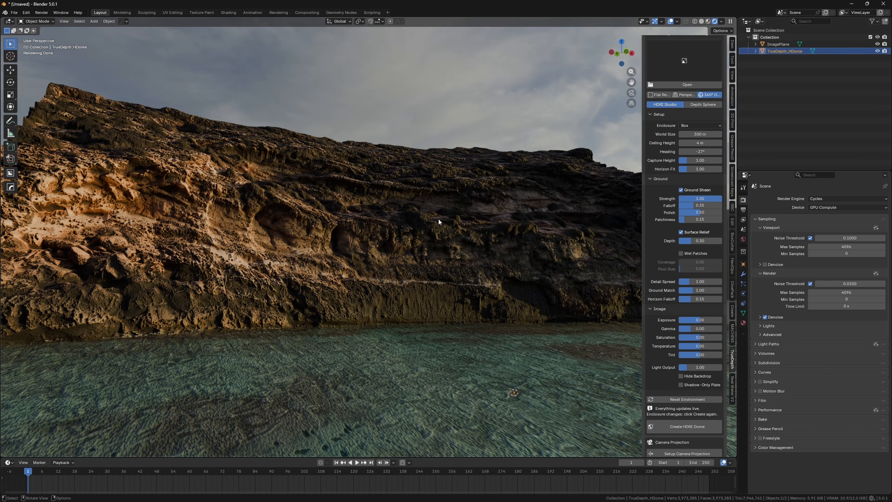
middle_drag(438, 218, 480, 205)
key(n)
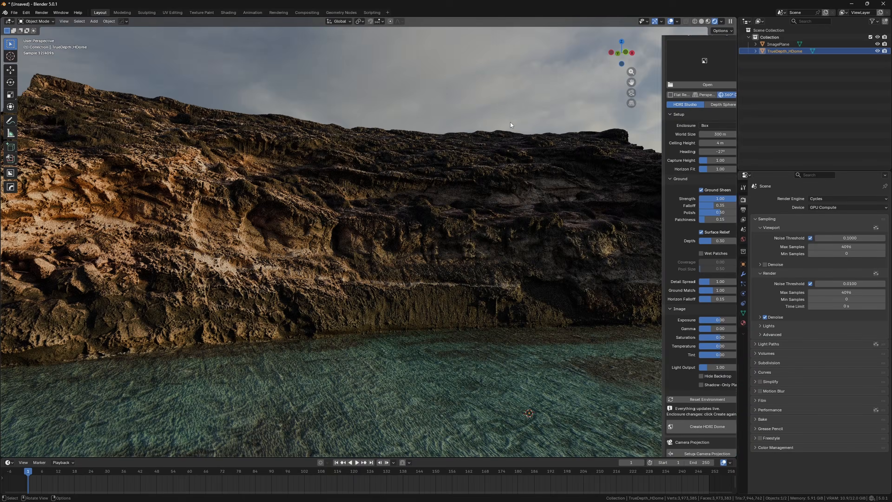
middle_drag(524, 125, 541, 127)
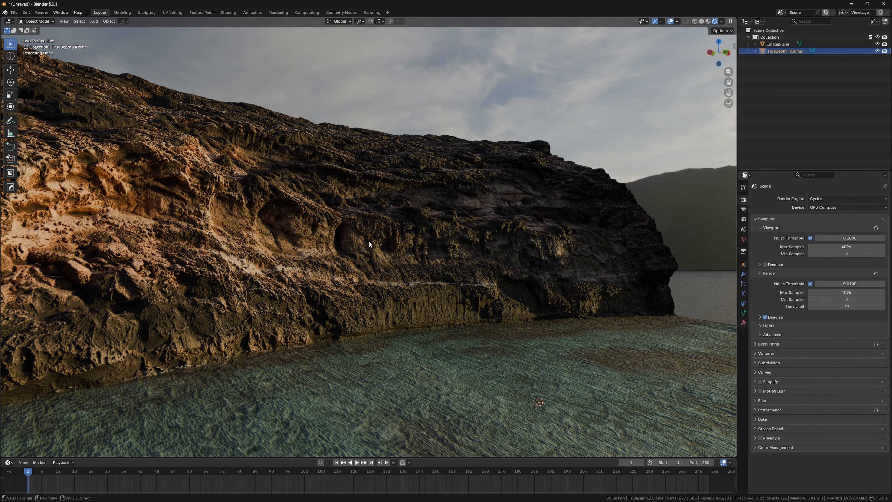
middle_drag(369, 241, 393, 216)
Brighten the HDRI environment image with an exposure of about 1.35 and a gamma of 0.02.
click(734, 47)
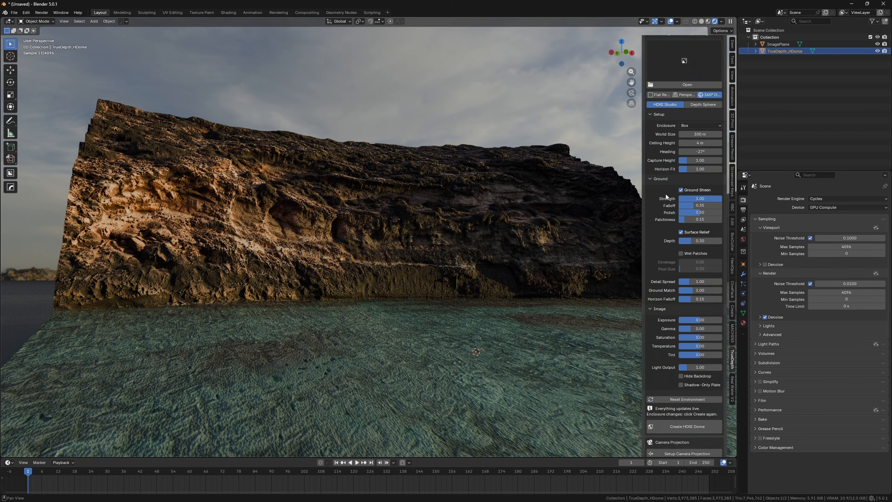
scroll(670, 218, down, 4)
scroll(676, 211, up, 4)
scroll(659, 315, down, 2)
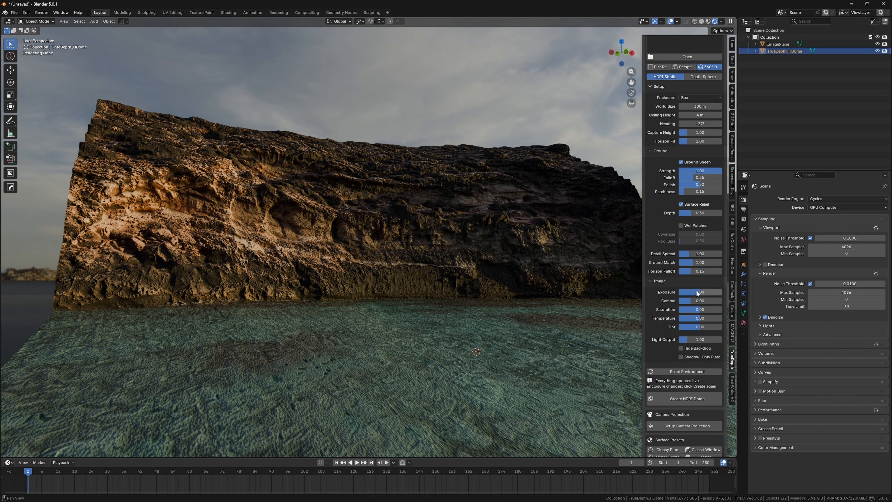
mouse_move(697, 292)
mouse_down()
mouse_move(718, 292)
mouse_move(699, 301)
mouse_up()
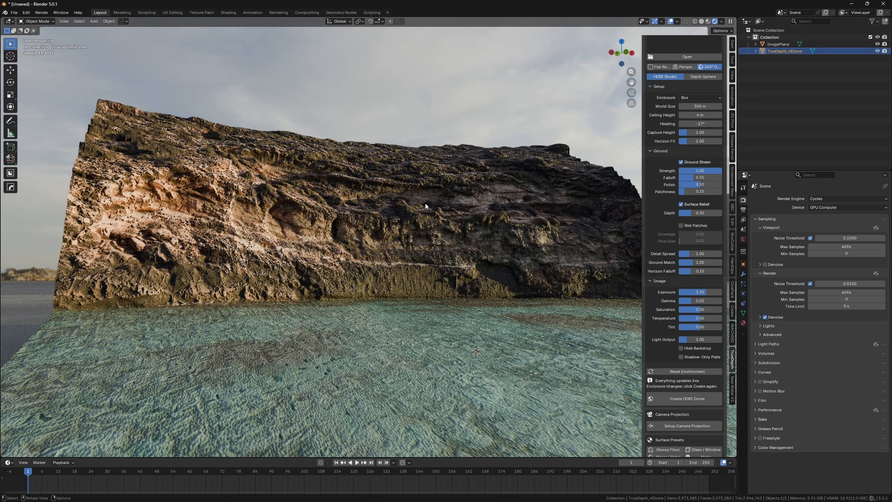
middle_drag(405, 195, 442, 159)
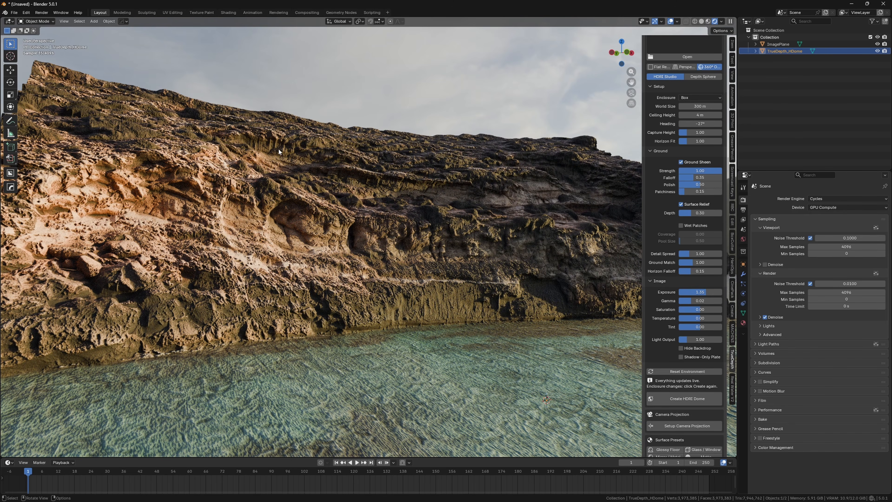
scroll(420, 202, down, 6)
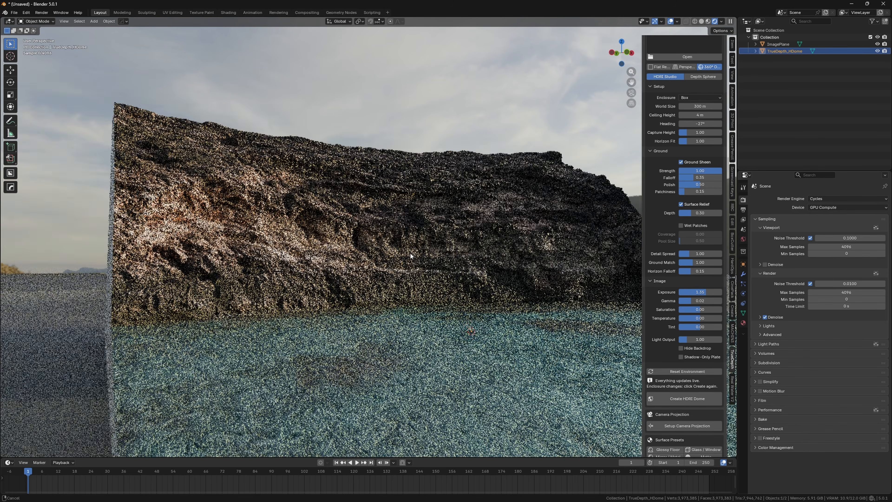
Import the third Real Water V2 preset, the green-teal water, into the cliff scene.
click(731, 387)
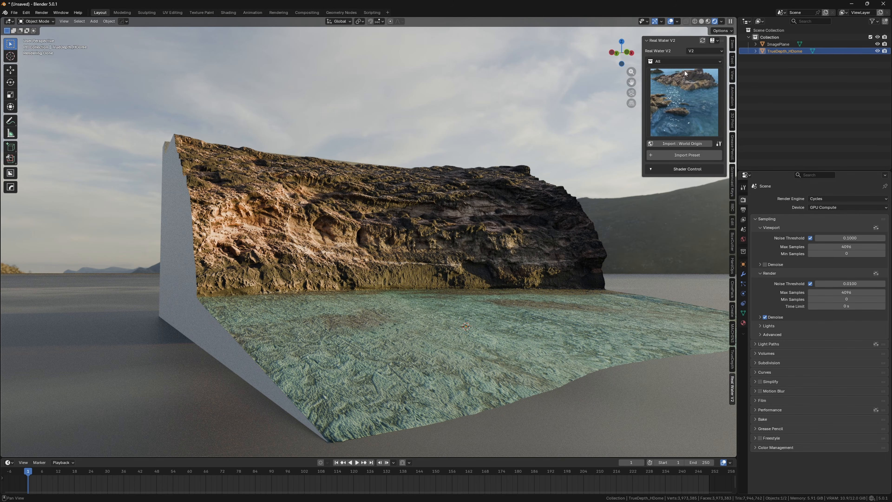
click(688, 119)
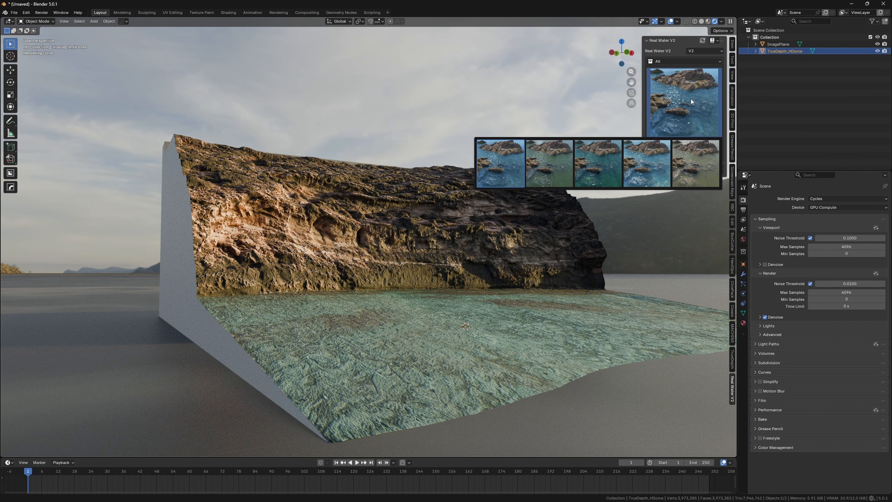
click(603, 165)
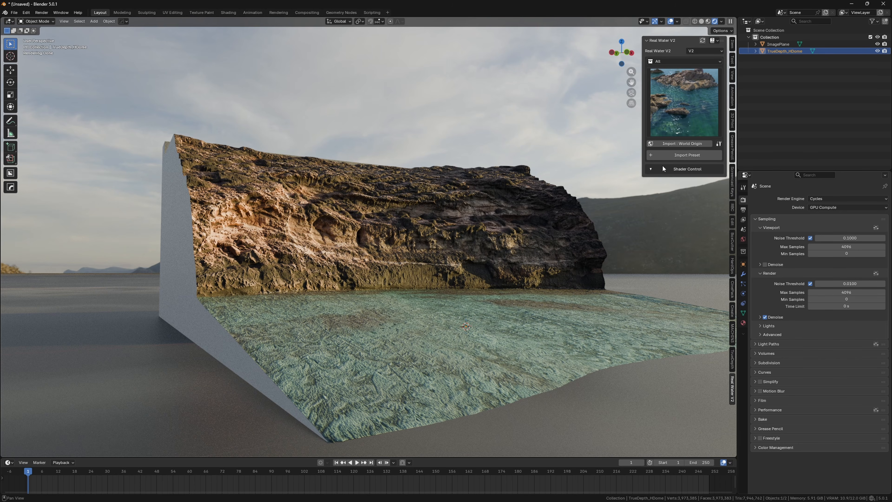
click(682, 155)
Lower the imported water object along the global Z axis to the cliff's waterline.
shift+middle_drag(659, 174, 414, 144)
key(g)
key(z)
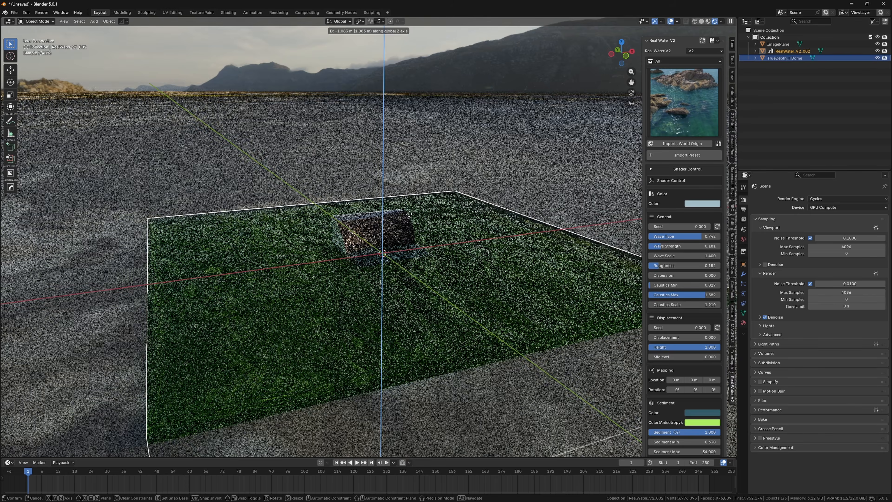
click(398, 186)
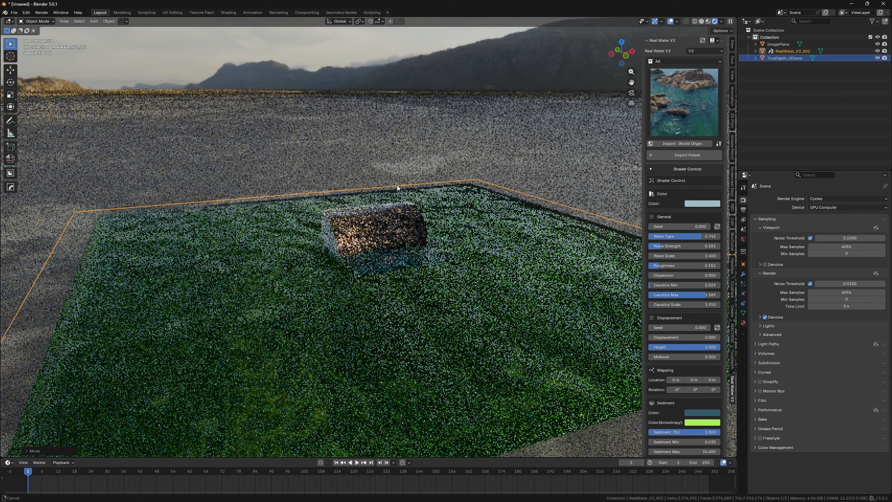
scroll(373, 193, down, 4)
Scale the water object up horizontally until its surface reaches the horizon around the cliff.
key(shift+space)
key(s)
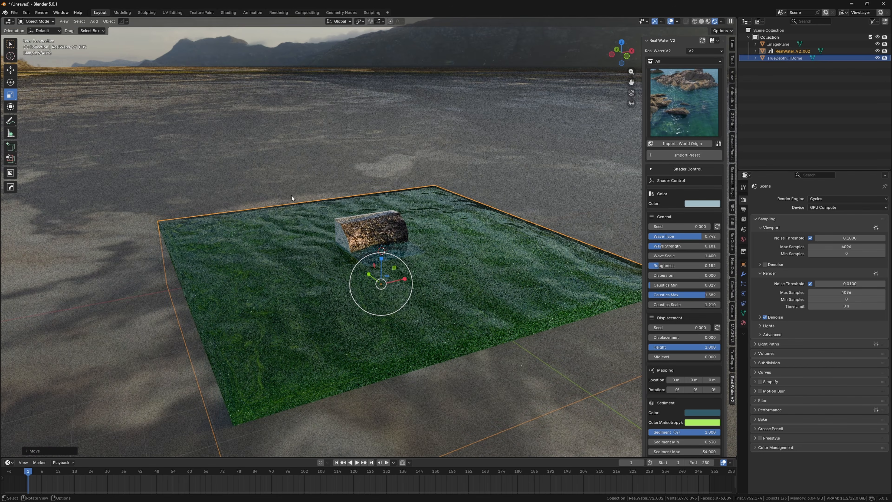
drag(388, 274, 572, 57)
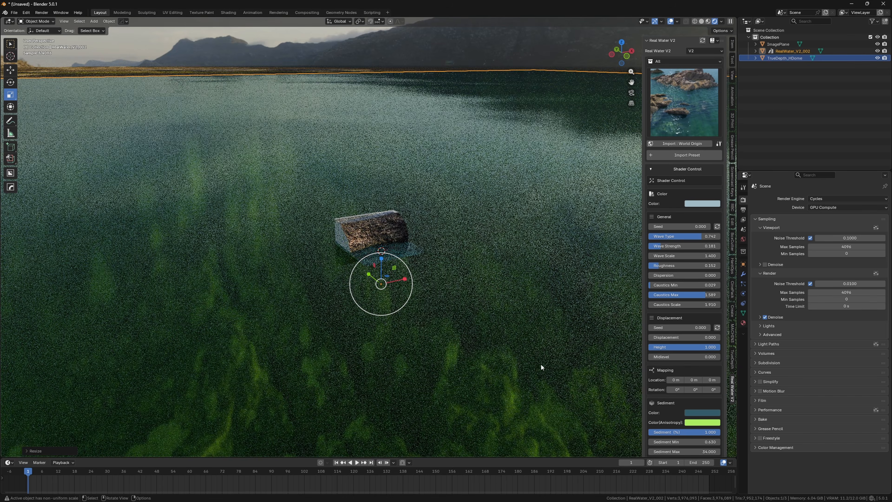
drag(388, 275, 401, 205)
key(ctrl+z)
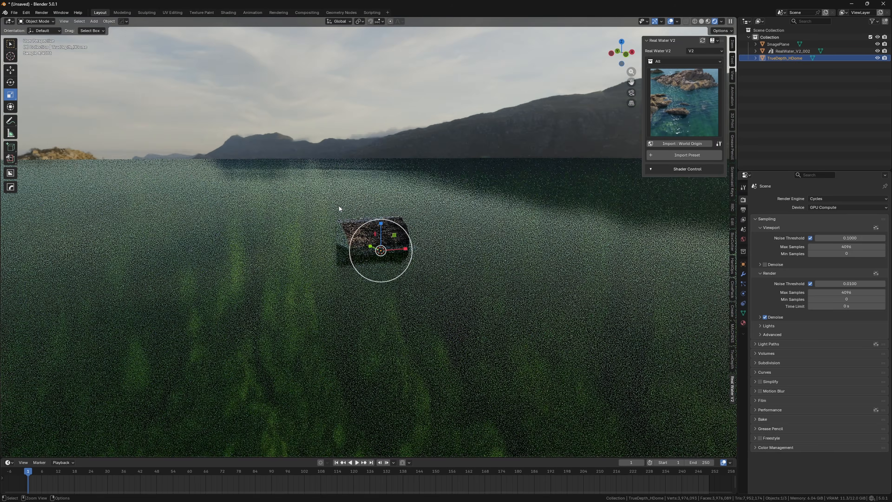
ctrl+middle_drag(338, 208, 414, 222)
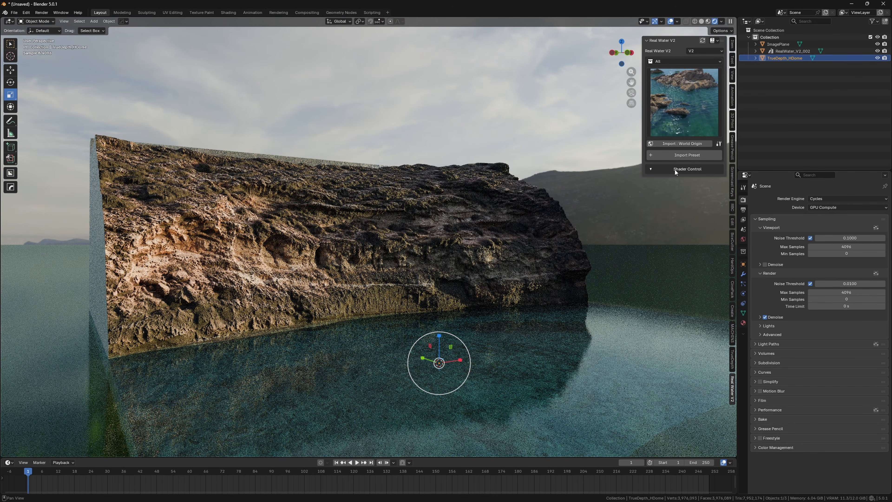
Select the RealWater_V2_002 surface and review its shader settings down to the foam section.
click(620, 276)
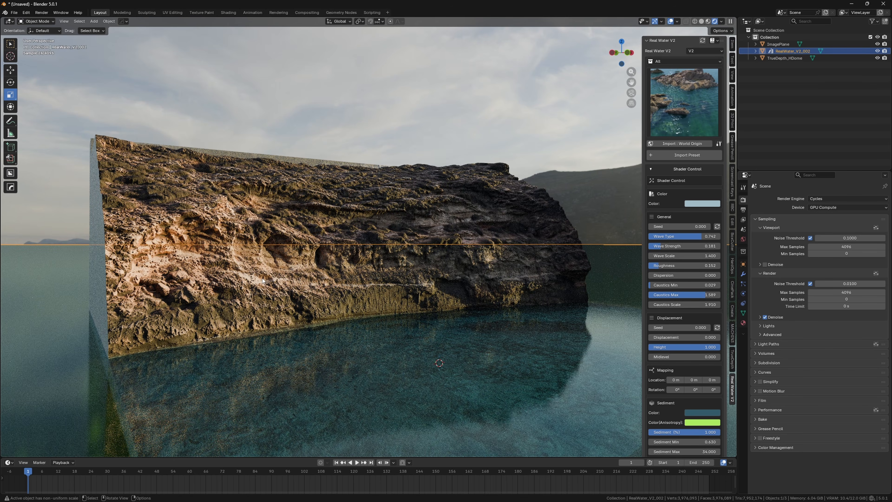
scroll(689, 247, down, 6)
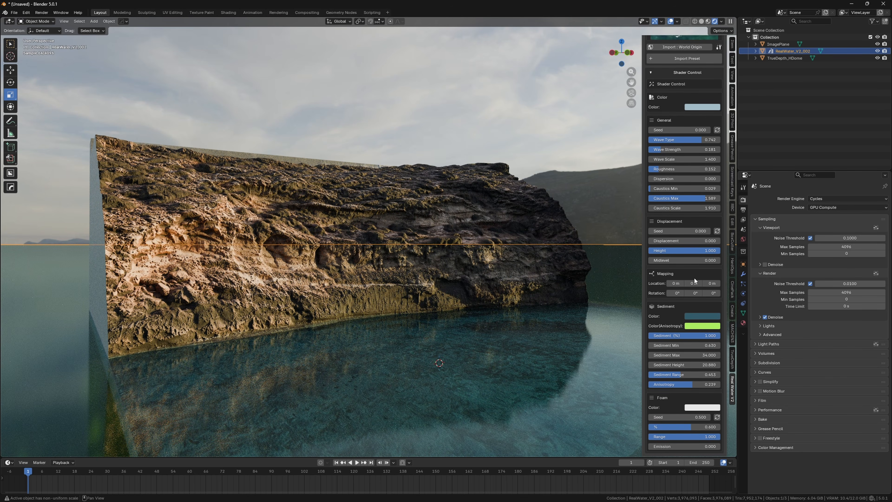
scroll(696, 317, up, 6)
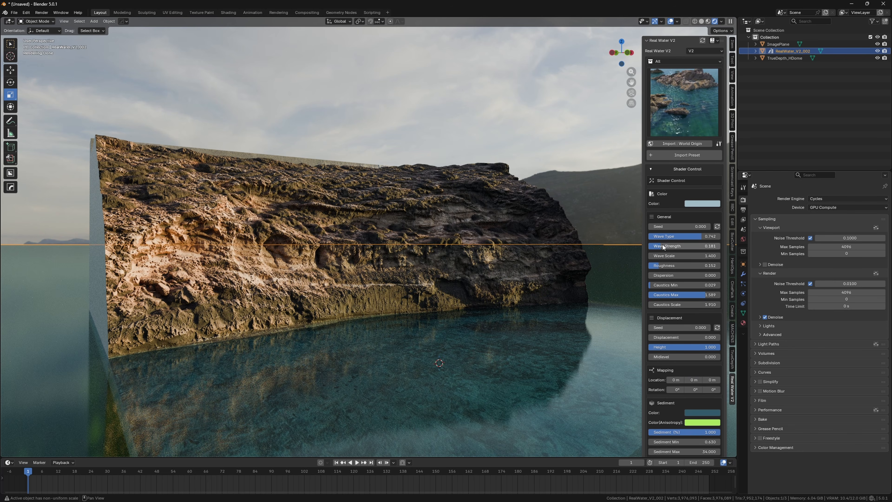
Try Wave Scale values of 600, 200 and 2000 on the water surface.
click(710, 256)
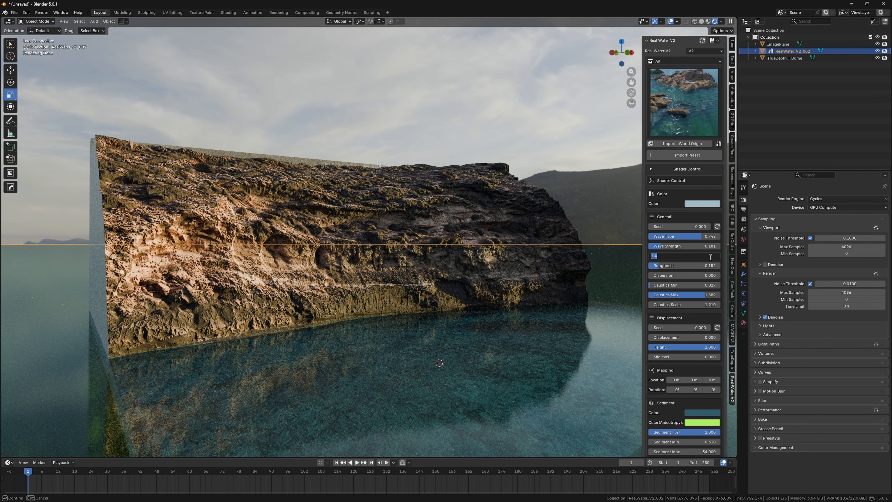
text(600)
key(Return)
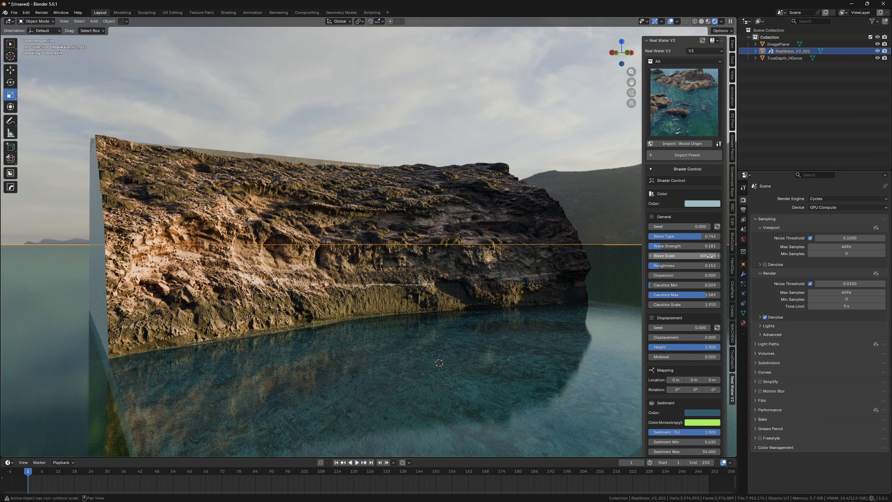
click(689, 255)
text(200)
key(Return)
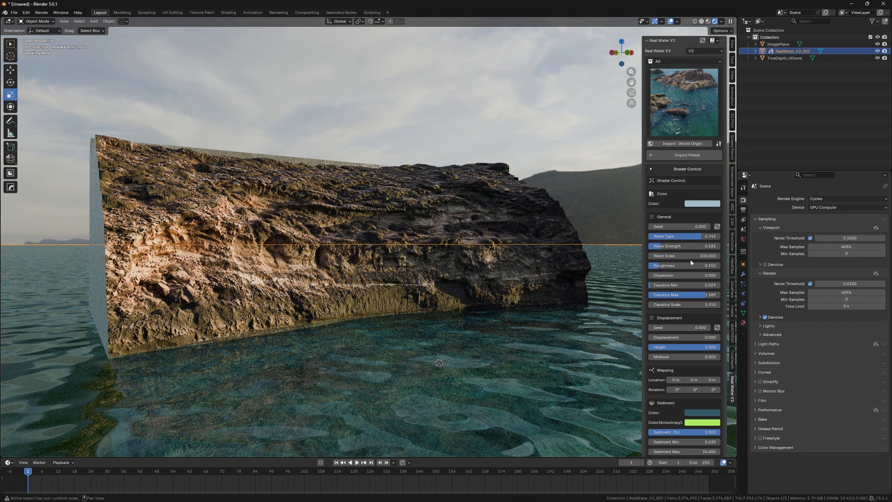
click(691, 259)
text(1000)
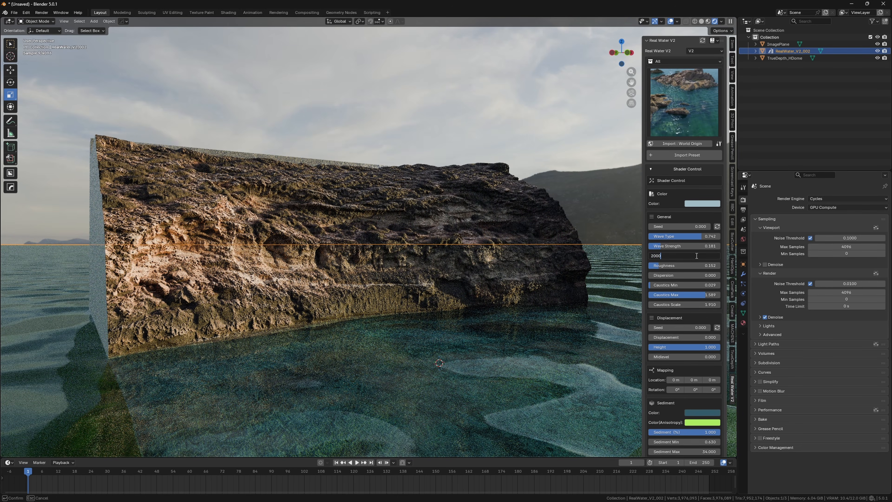
key(Return)
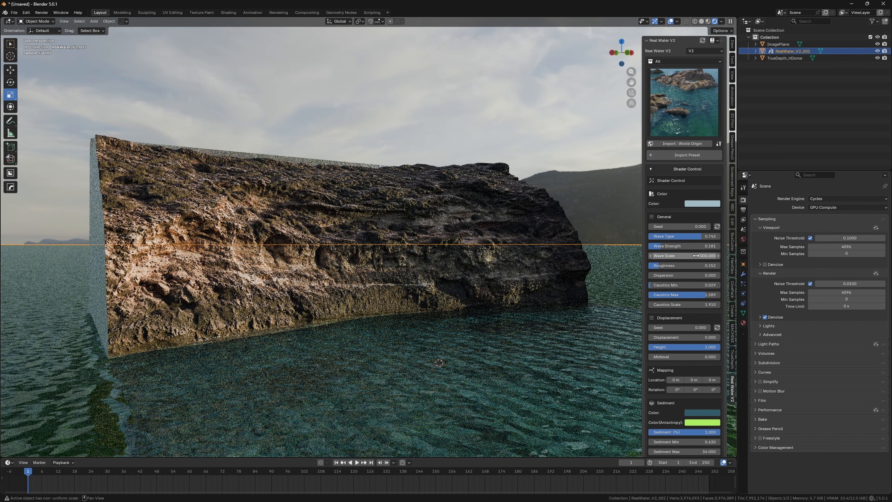
Set the water shader's Wave Scale to 3000 and its Roughness to 0.542.
click(702, 256)
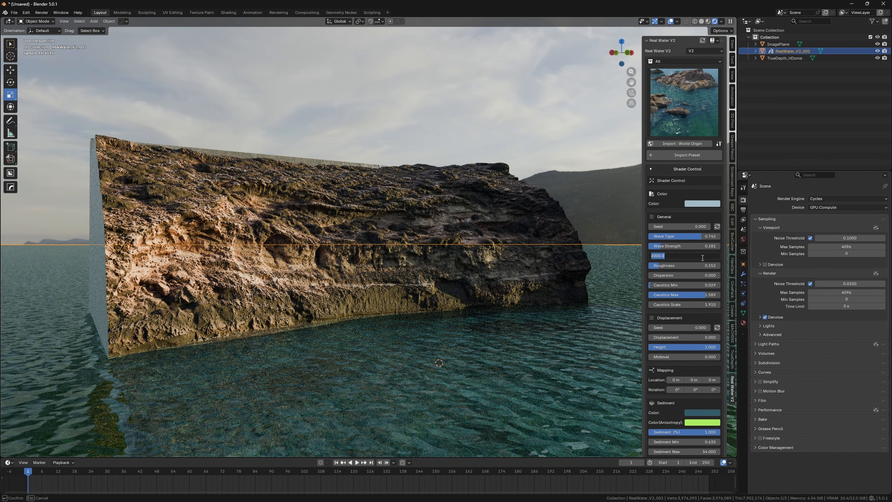
key(Return)
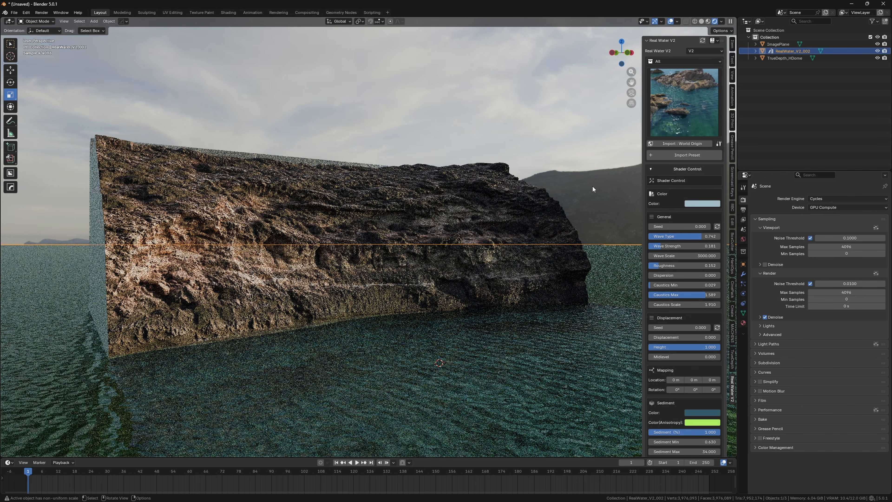
drag(659, 265, 688, 264)
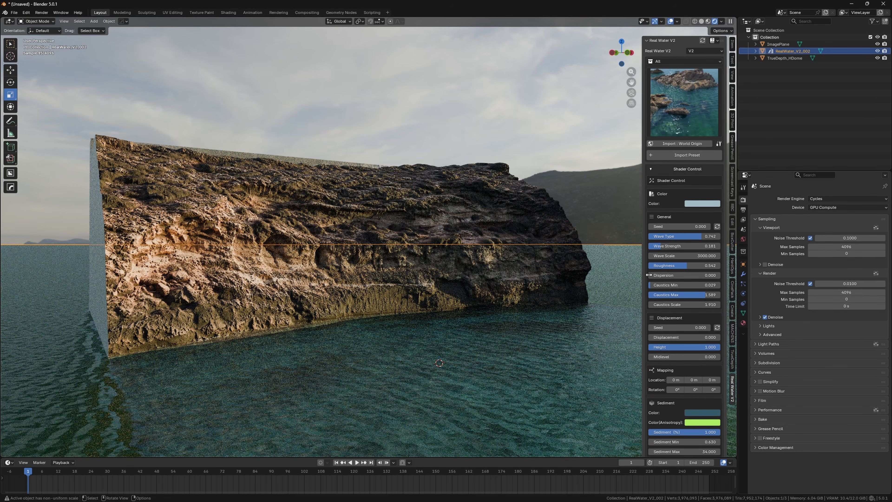
Set the water shader's Roughness to 0.667, foam Emission to 6.600 and foam percentage to 0.744.
drag(688, 265, 696, 264)
scroll(677, 369, down, 2)
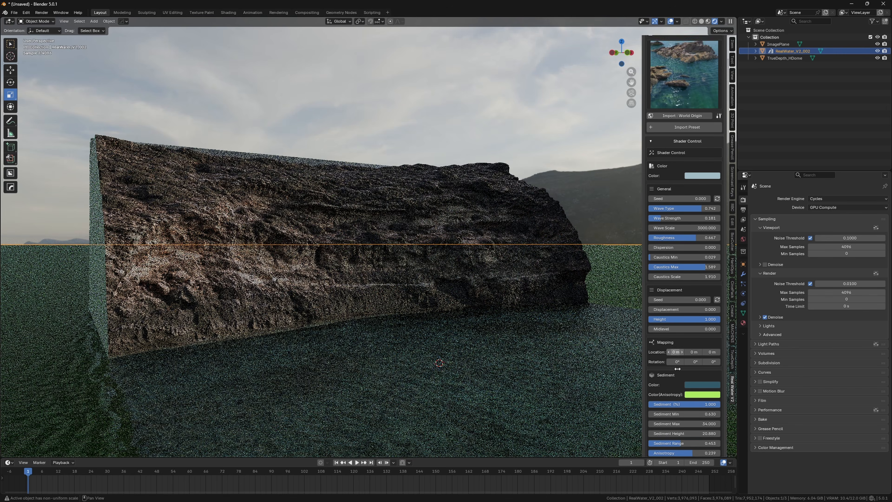
scroll(678, 369, down, 5)
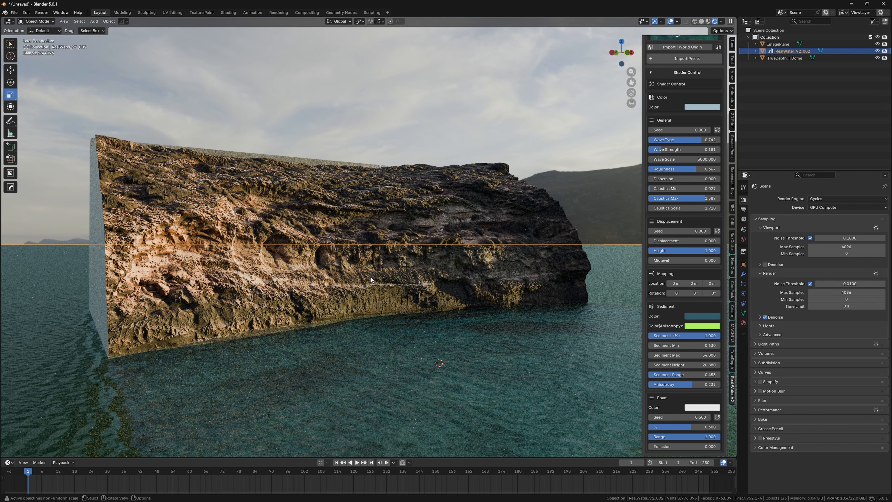
drag(677, 447, 703, 447)
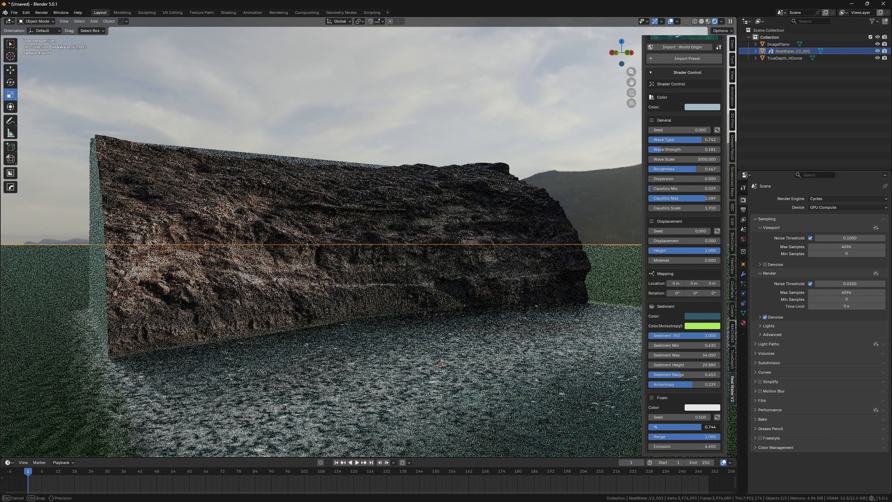
click(703, 428)
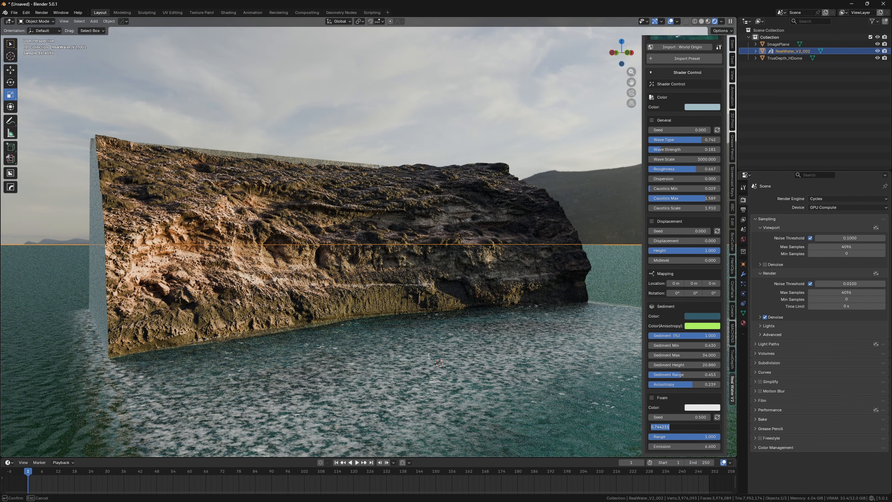
key(Return)
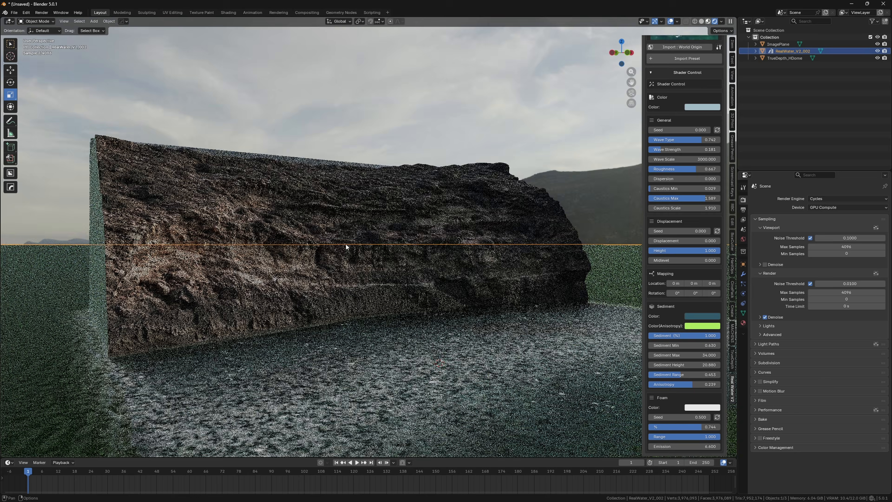
Try raising the ImagePlane cliff mesh clear of the water in a solid-shaded side view, and undo the move.
middle_drag(346, 244, 381, 254)
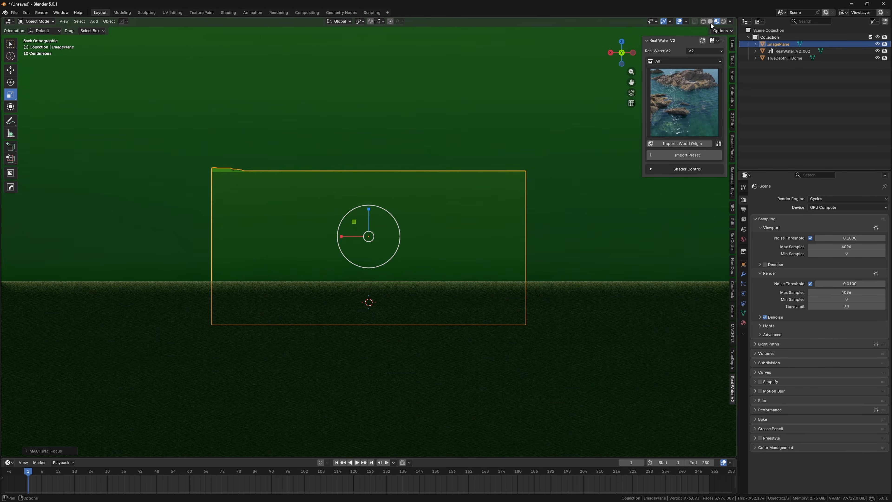
click(710, 22)
middle_drag(527, 169, 492, 233)
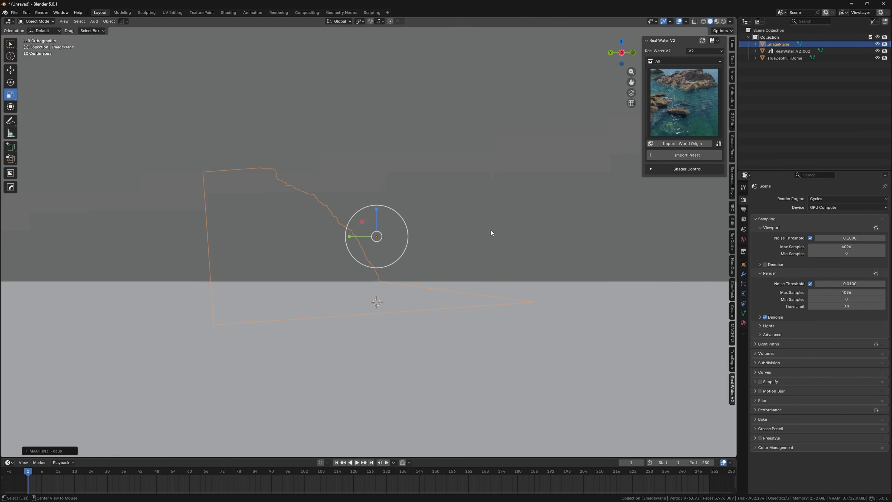
click(11, 72)
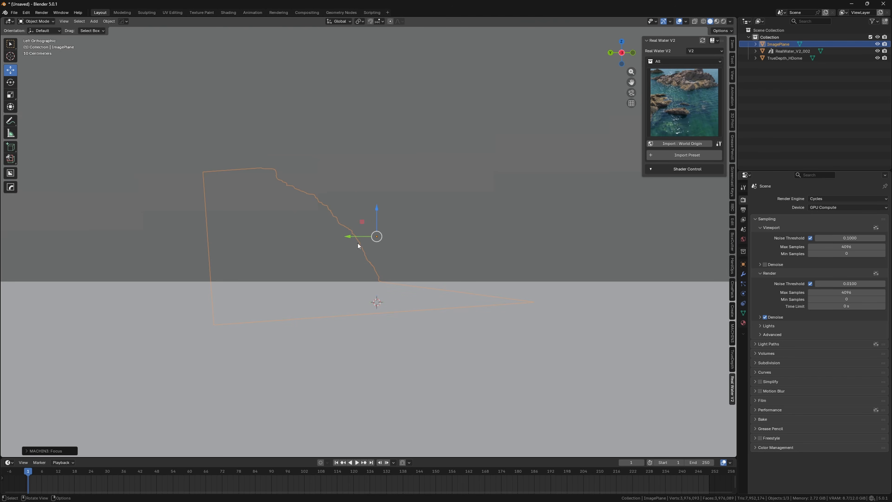
drag(378, 239, 375, 190)
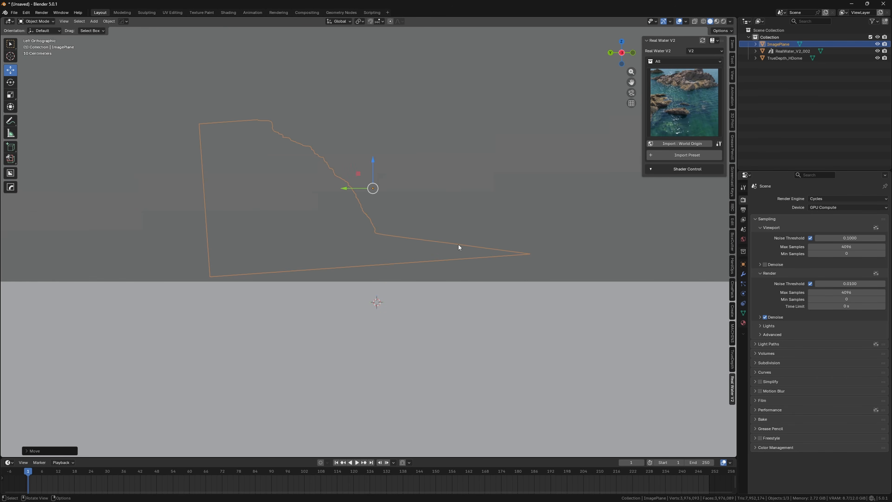
key(ctrl+z)
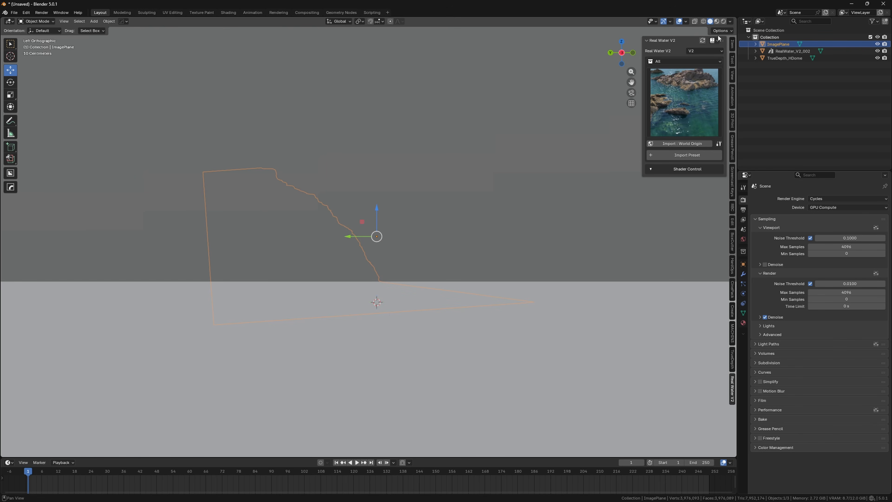
Lower the ImagePlane cliff mesh slightly into the water and return the viewport to rendered shading.
mouse_move(546, 189)
middle_down()
mouse_move(513, 217)
mouse_move(467, 215)
mouse_move(367, 189)
middle_up()
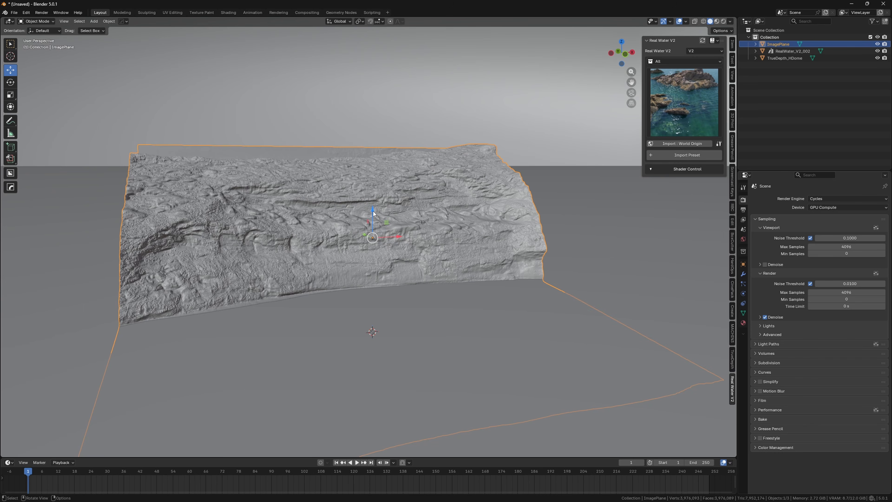
drag(374, 215, 374, 219)
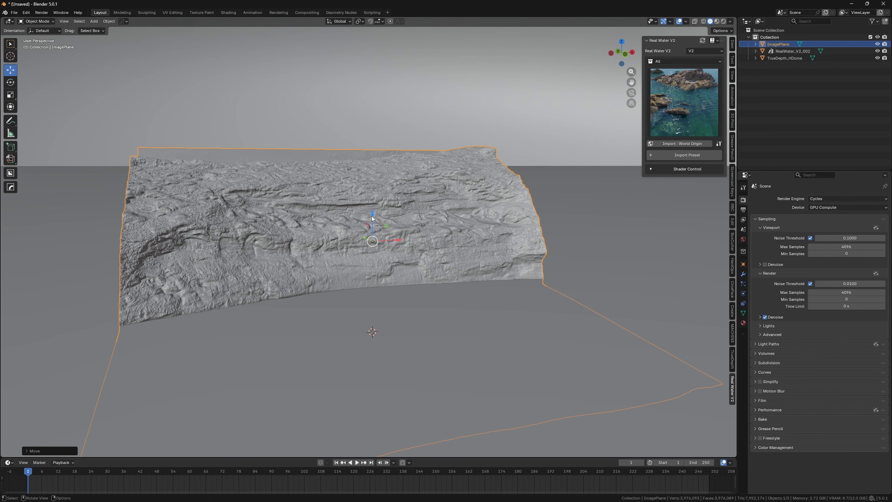
click(723, 22)
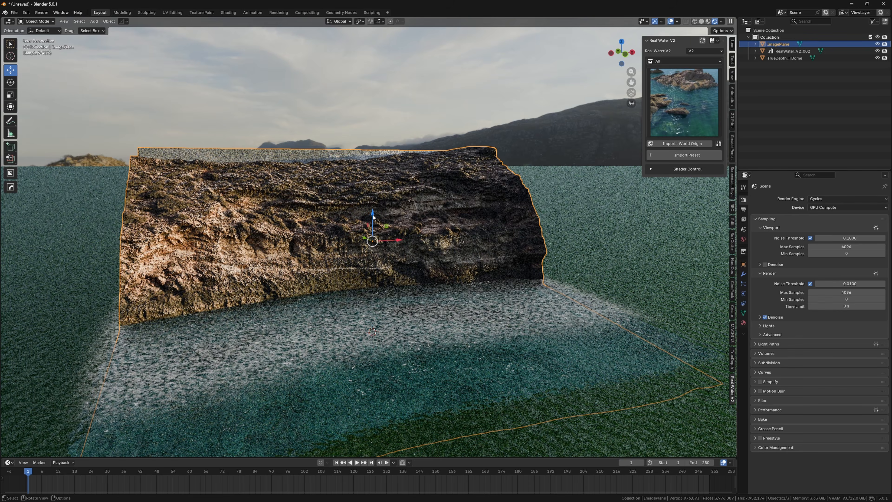
mouse_move(373, 217)
mouse_down()
mouse_move(372, 226)
mouse_move(372, 218)
mouse_up()
middle_drag(373, 230, 428, 181)
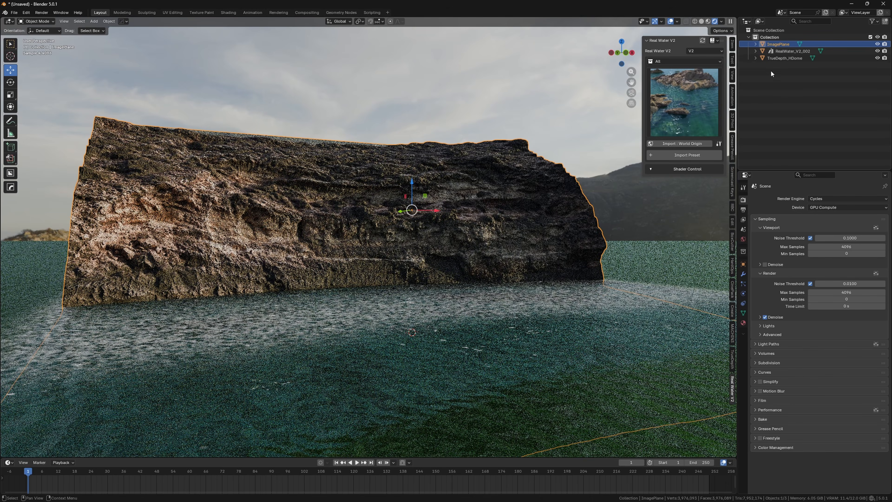
Narrow the RealWater_V2_002 foam to a Range of 0.197 and raise its Emission to 11.600.
click(693, 169)
scroll(685, 321, down, 5)
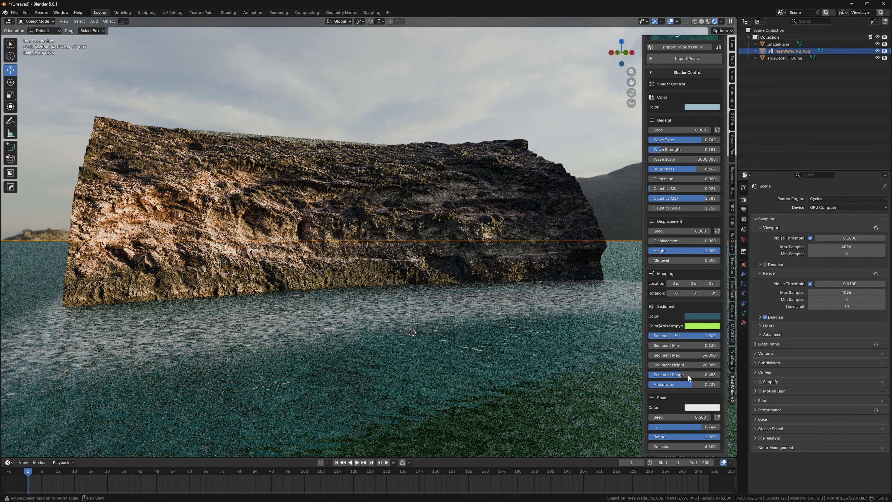
drag(698, 431, 668, 436)
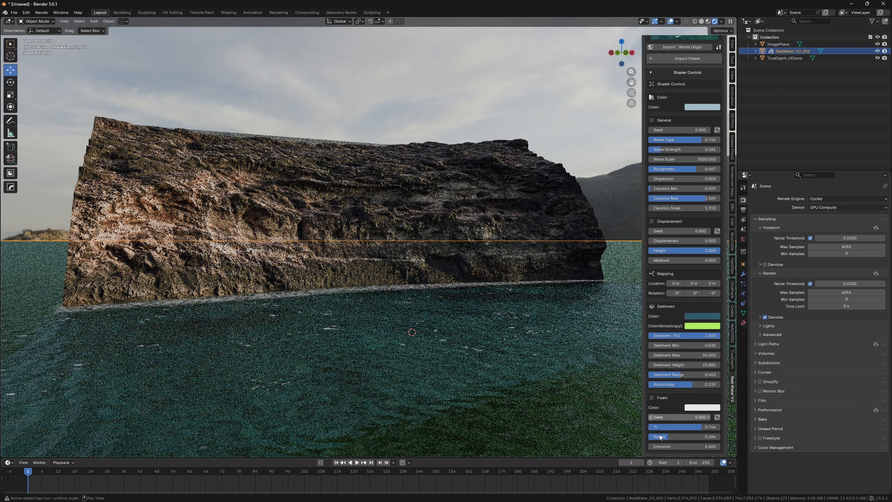
drag(654, 441, 656, 441)
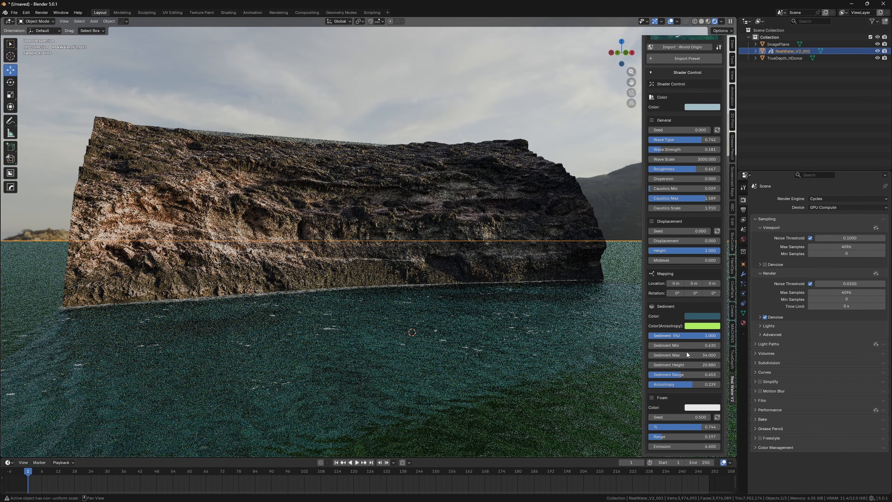
drag(673, 446, 672, 446)
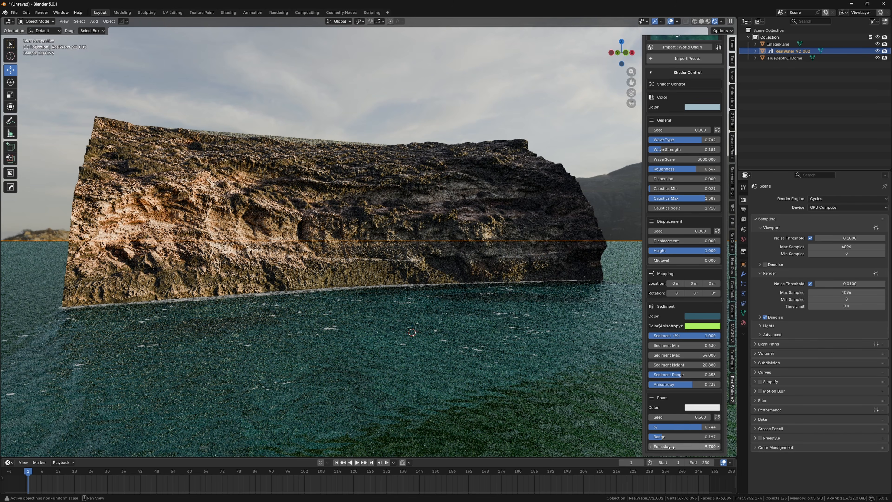
drag(672, 446, 689, 447)
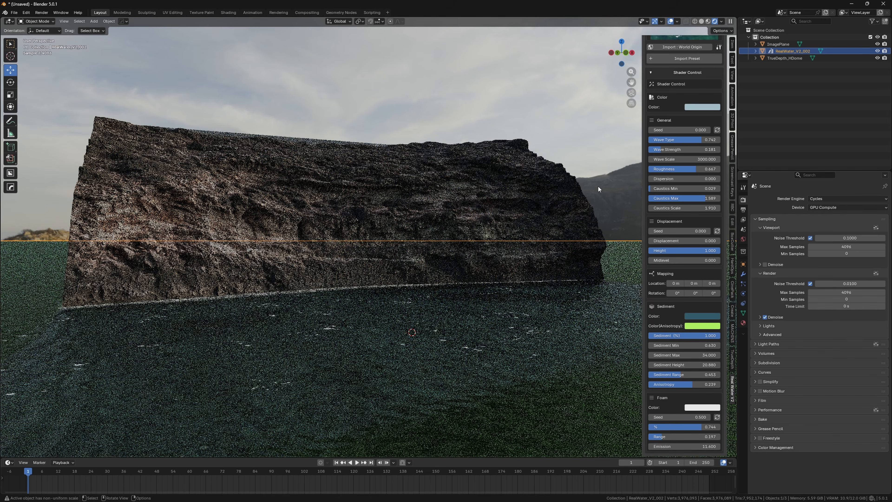
Hide the sidebar and examine the rendered cliff face and foam shoreline up close from several angles.
click(598, 186)
middle_drag(451, 198, 441, 234)
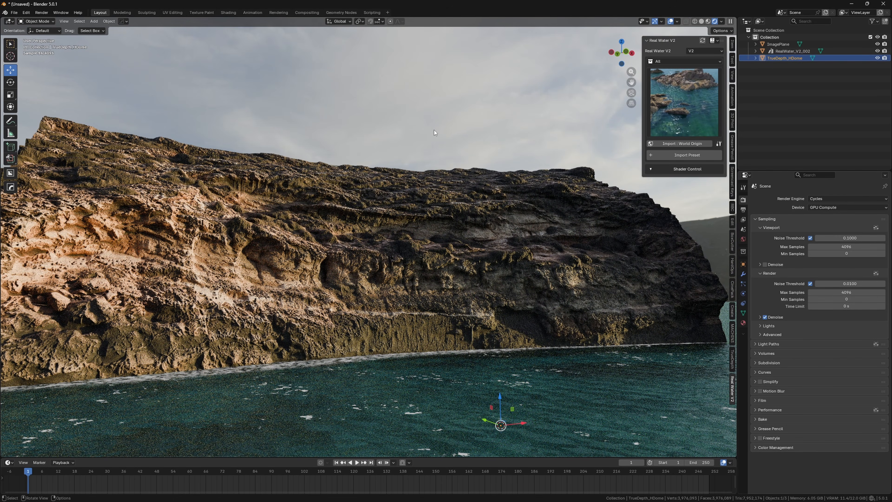
key(n)
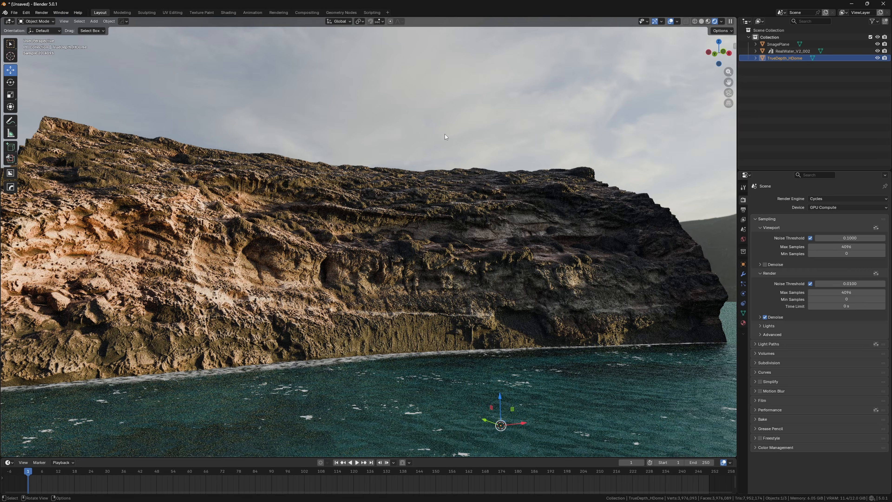
middle_drag(445, 134, 372, 99)
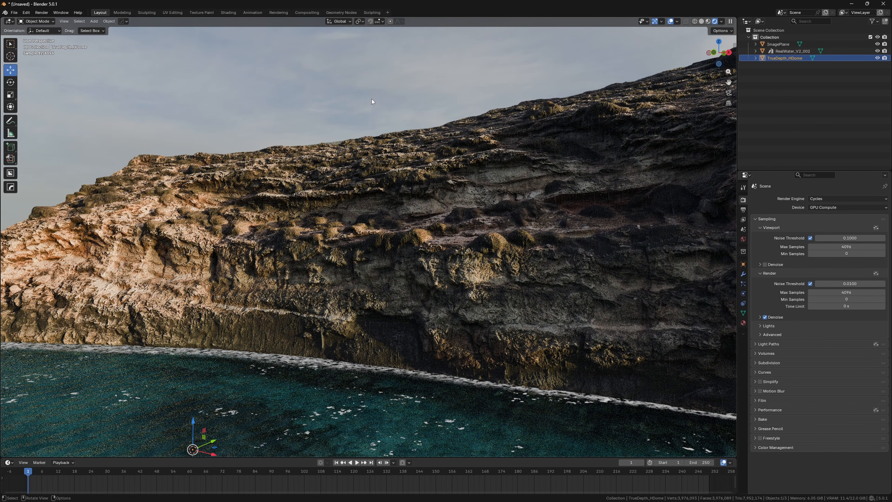
middle_drag(394, 227, 428, 220)
mouse_move(454, 225)
middle_down()
mouse_move(420, 208)
mouse_move(445, 205)
mouse_move(415, 213)
mouse_move(443, 211)
middle_up()
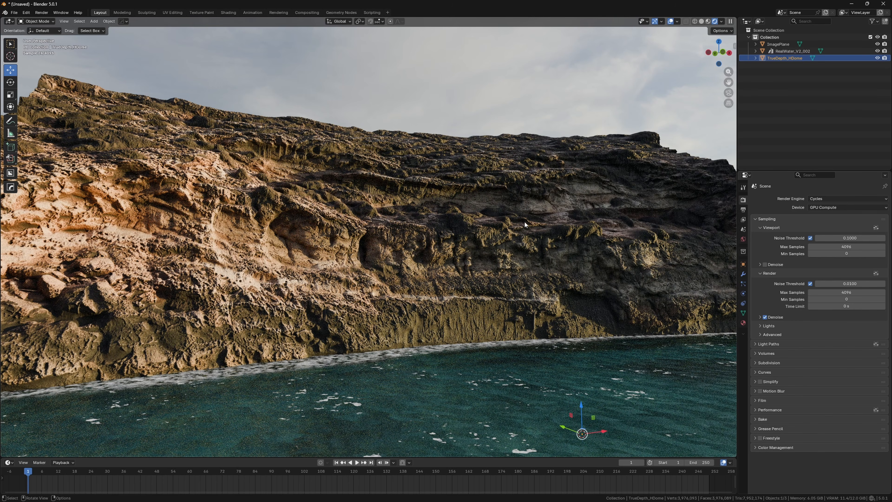
shift+middle_drag(492, 219, 487, 239)
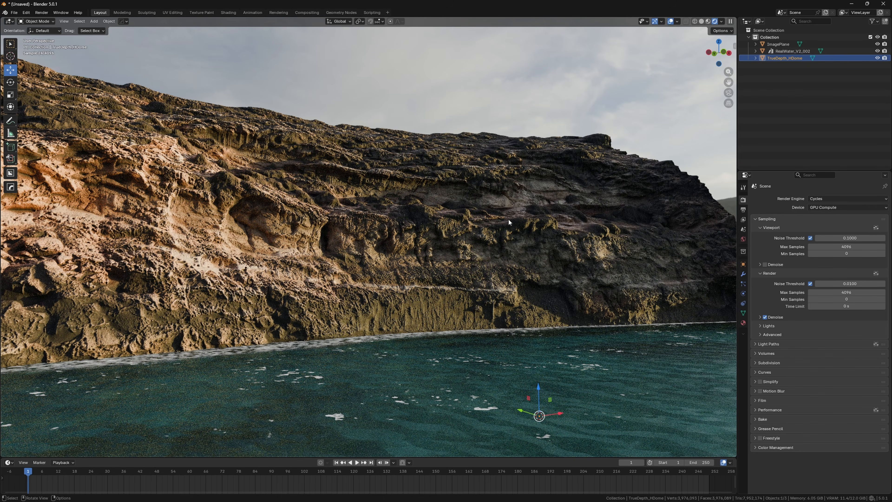
Reopen the TrueDepth settings and review the HDRI Studio setup, ground, image, camera projection and surface preset options.
click(735, 47)
click(732, 359)
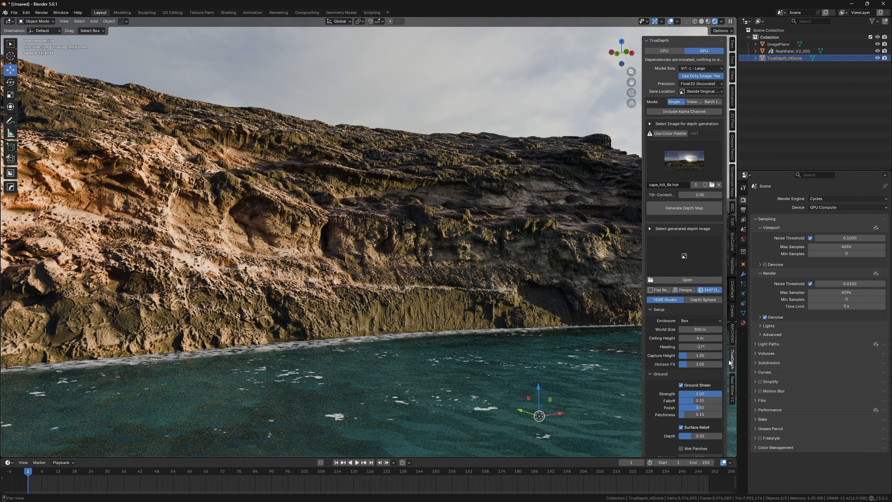
scroll(693, 302, down, 3)
scroll(692, 301, down, 5)
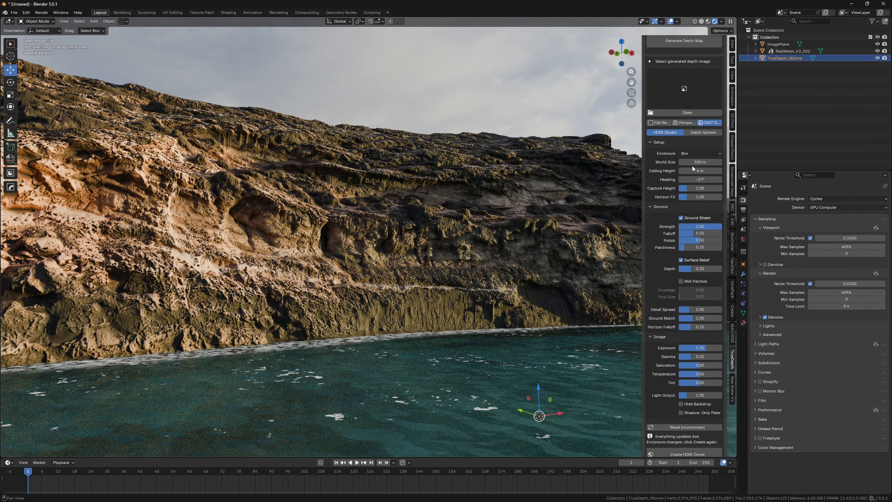
scroll(695, 201, down, 4)
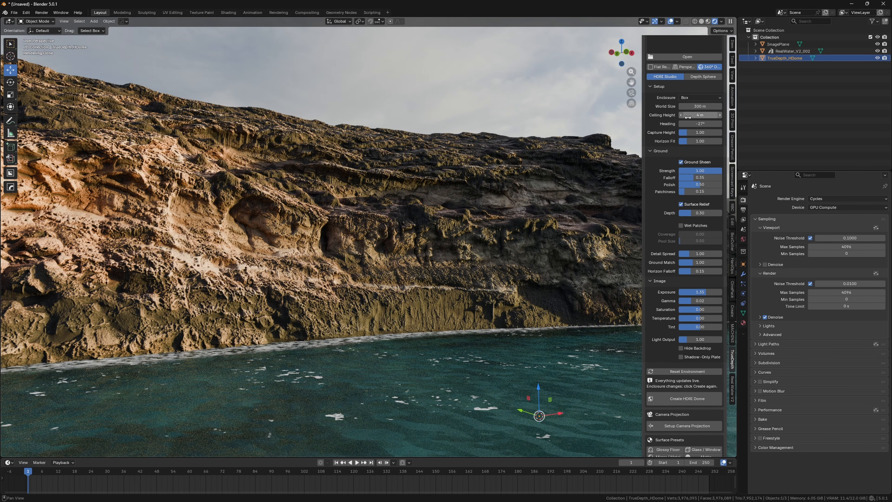
scroll(677, 141, up, 7)
scroll(679, 116, down, 6)
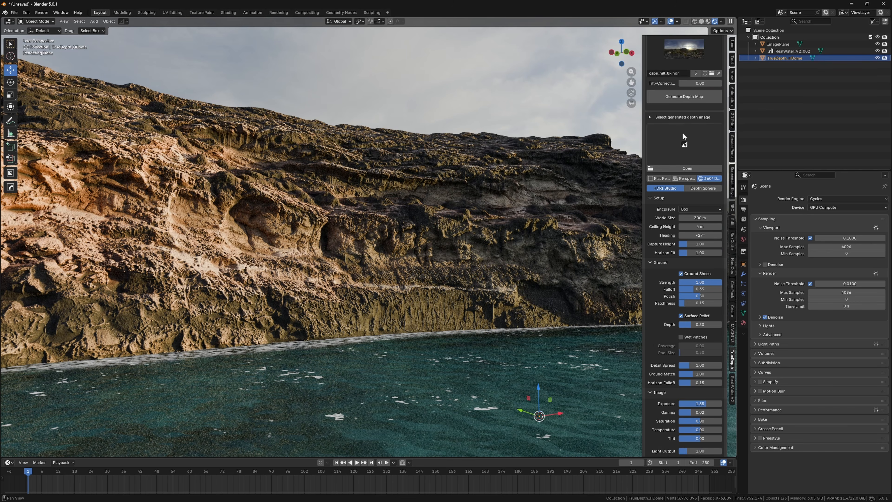
scroll(687, 162, down, 1)
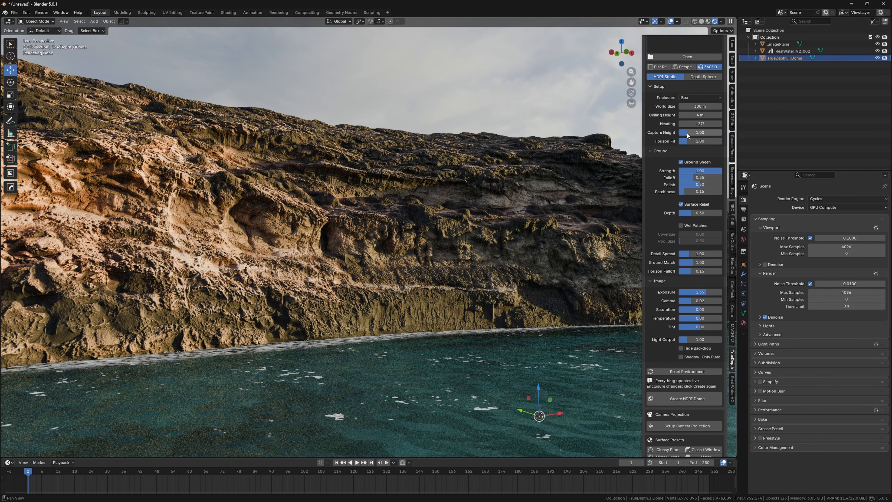
scroll(682, 220, down, 3)
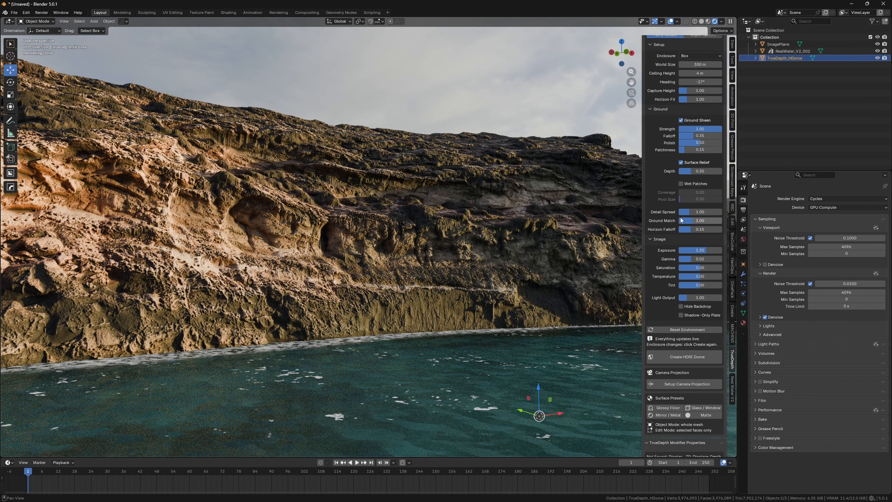
scroll(675, 229, up, 8)
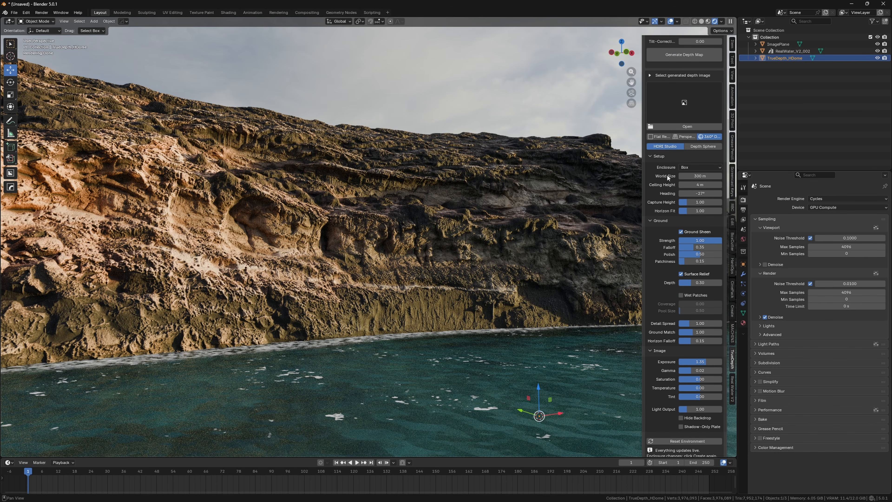
Rotate the HDRI environment to a Heading of 131° to change the direction of light on the cliff.
scroll(673, 210, down, 3)
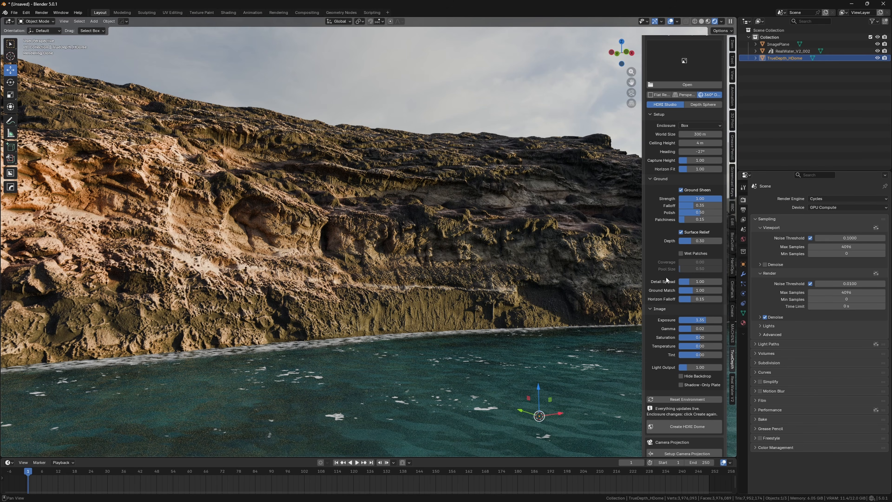
scroll(674, 211, up, 1)
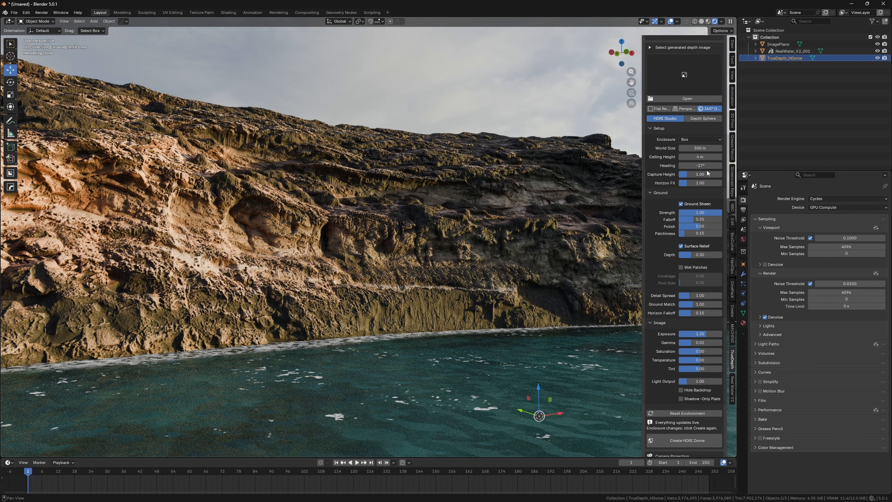
drag(688, 166, 751, 165)
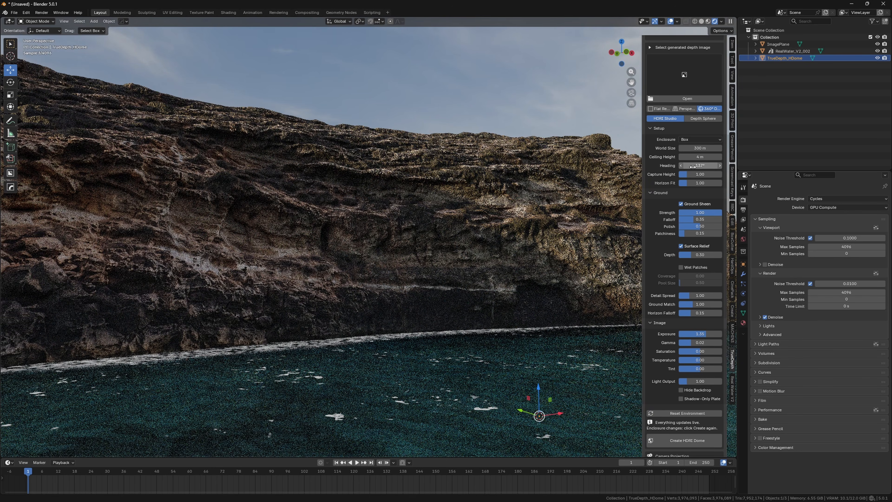
drag(690, 165, 689, 165)
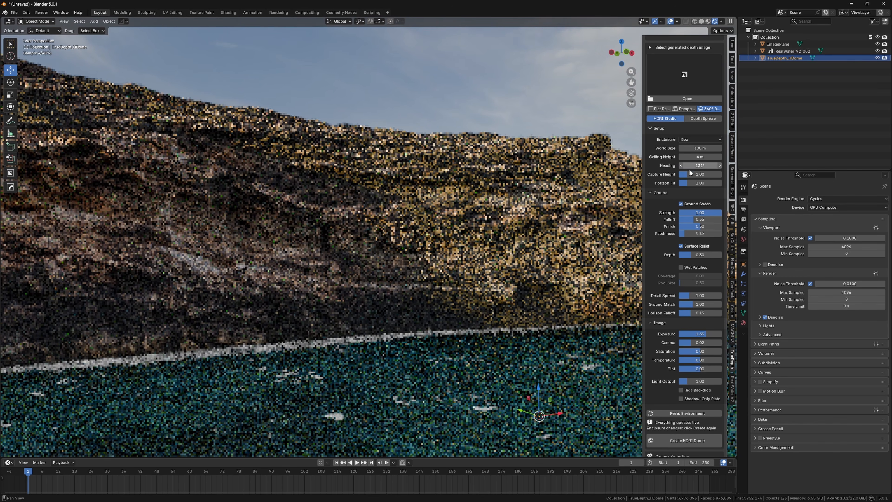
Hide the sidebar, add a camera to the scene and align it to an angled view of the cliff and foamy shoreline.
key(n)
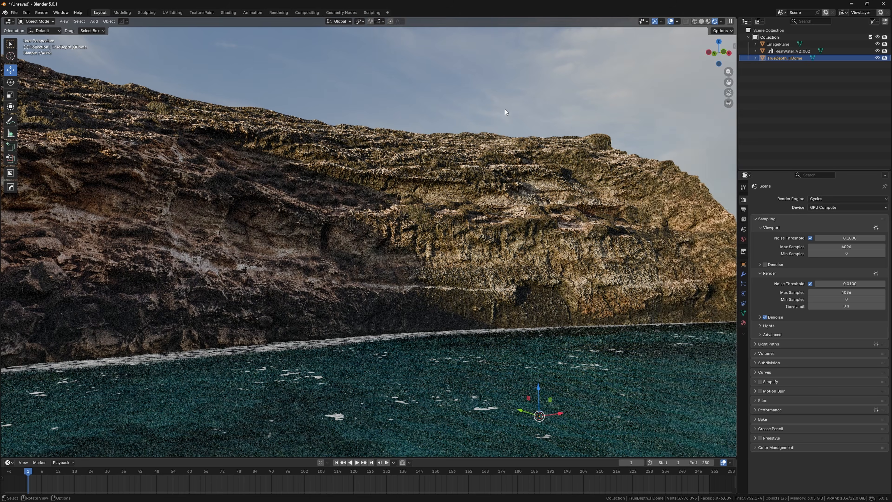
scroll(541, 105, down, 3)
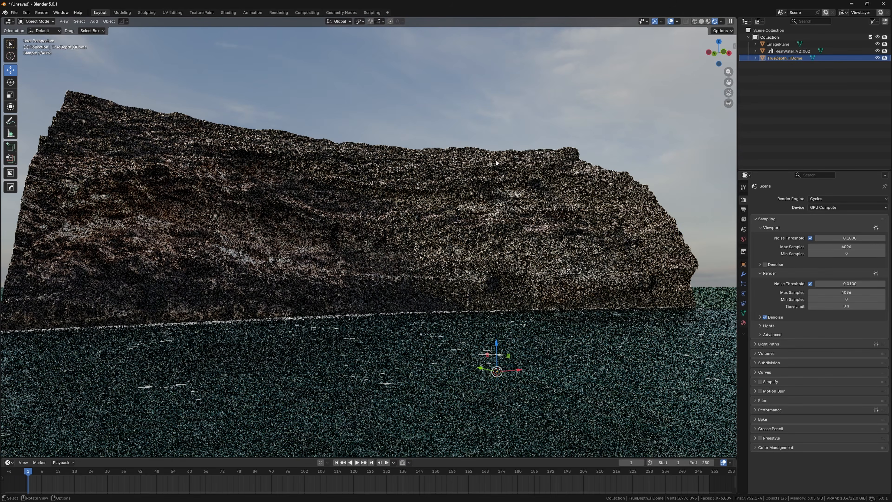
middle_drag(527, 192, 547, 146)
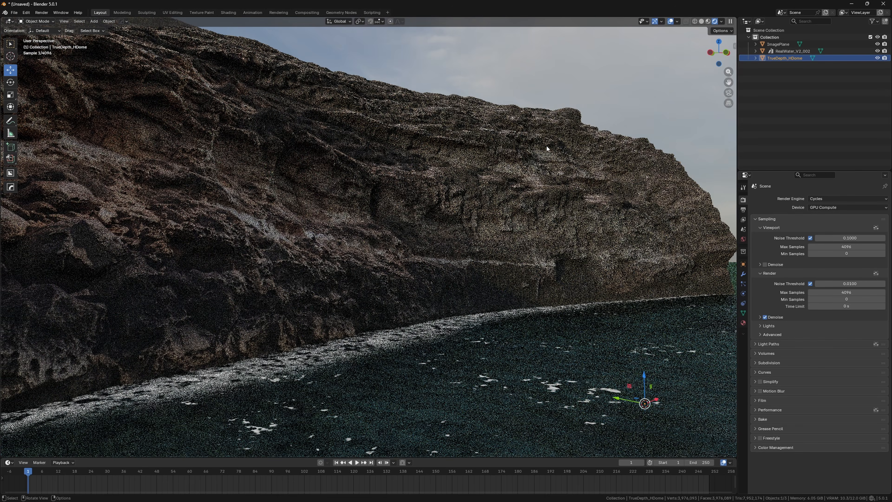
key(shift+a)
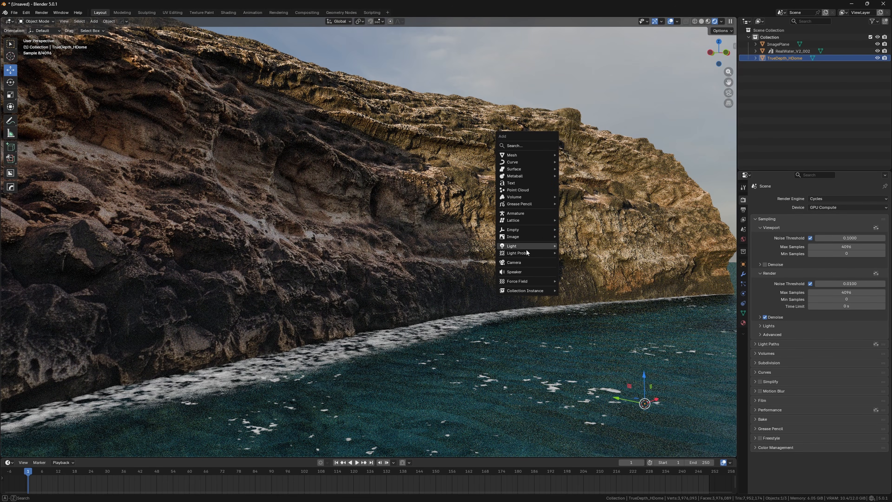
click(519, 263)
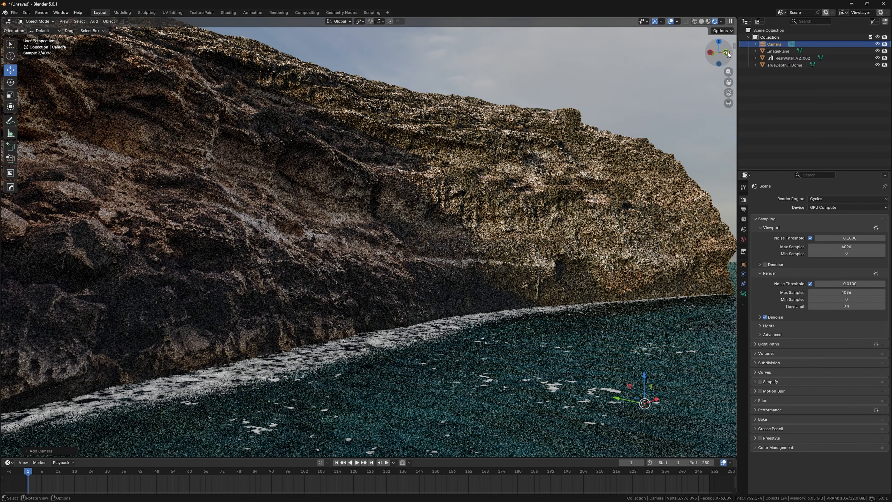
key(ctrl+alt+KP_0)
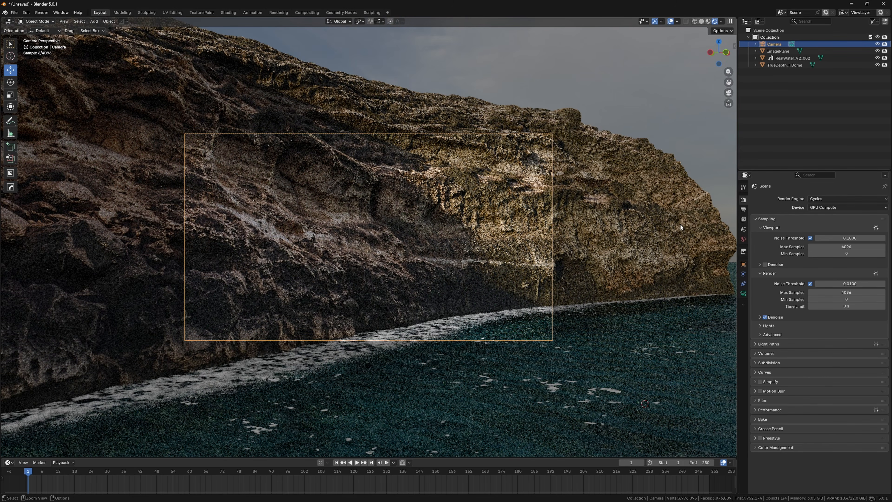
Set the camera's viewport Passepartout to 1.000 to black out everything outside the frame.
ctrl+middle_drag(461, 203, 459, 173)
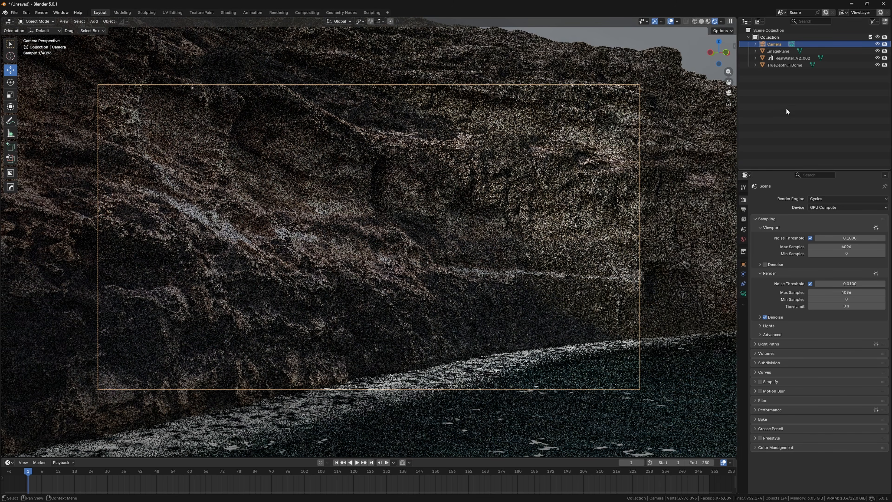
click(743, 293)
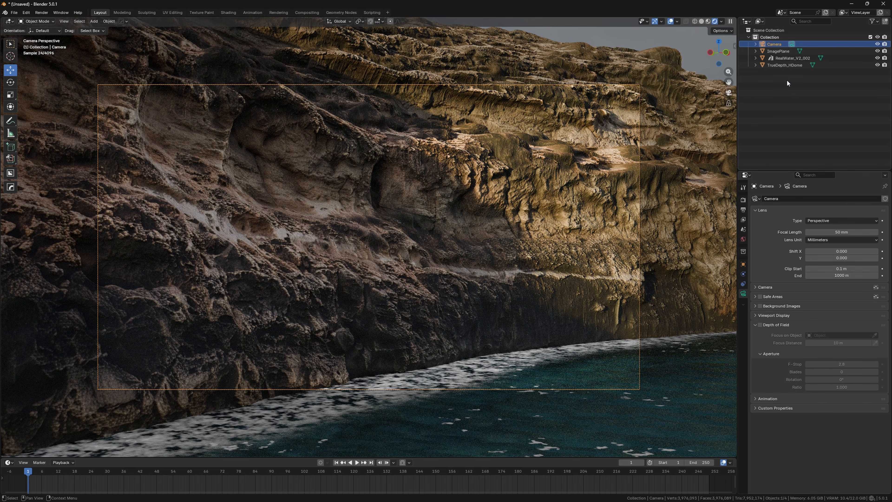
click(764, 315)
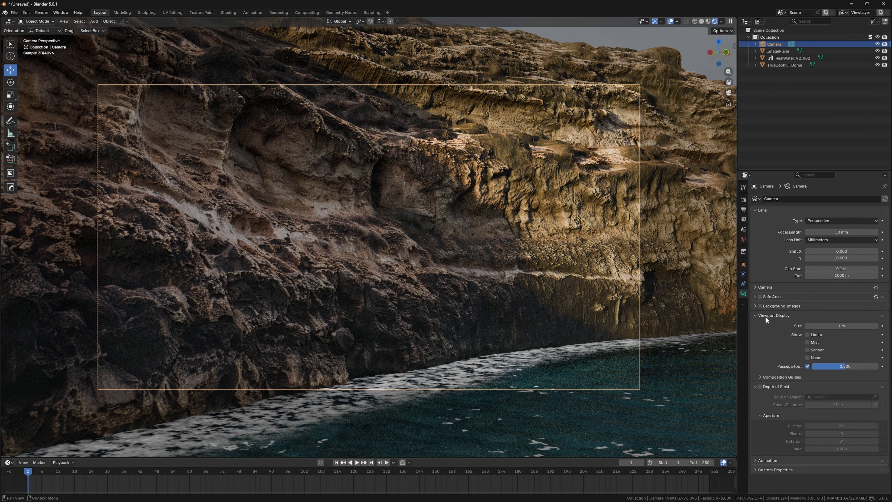
drag(849, 369, 866, 367)
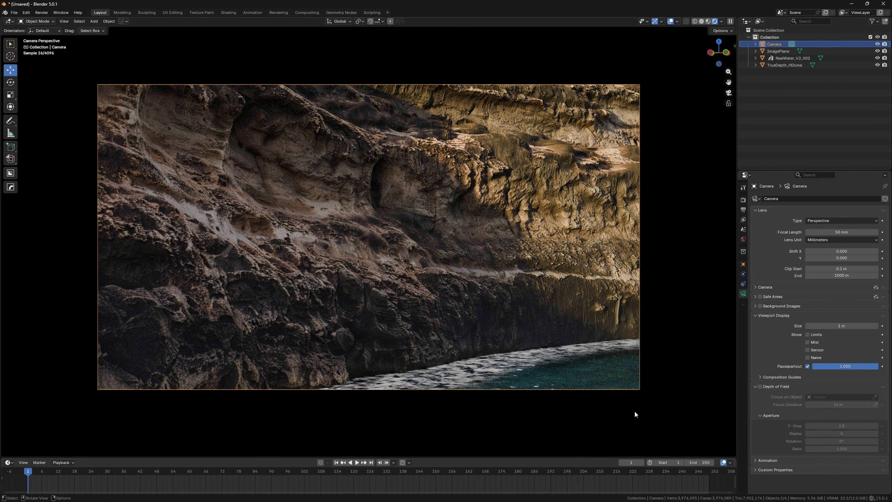
Lock the camera to the view and reframe it to take in the cliff's end, the sky and the water.
scroll(447, 243, down, 1)
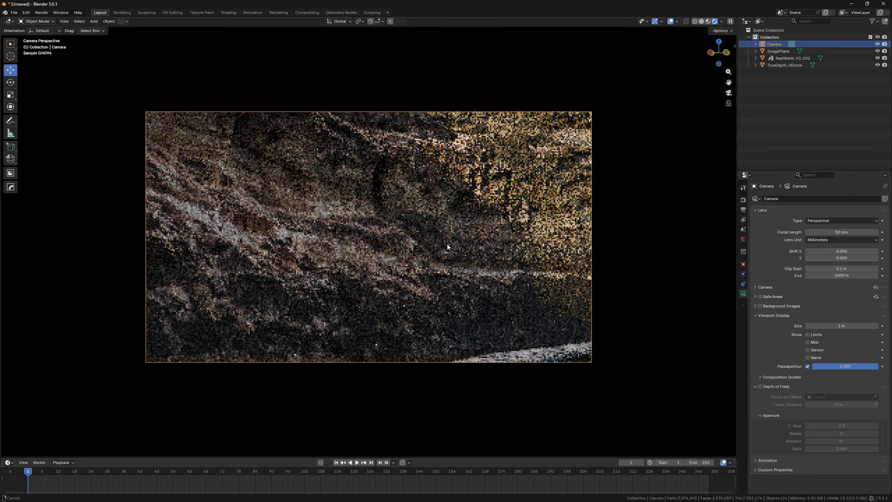
scroll(454, 225, up, 2)
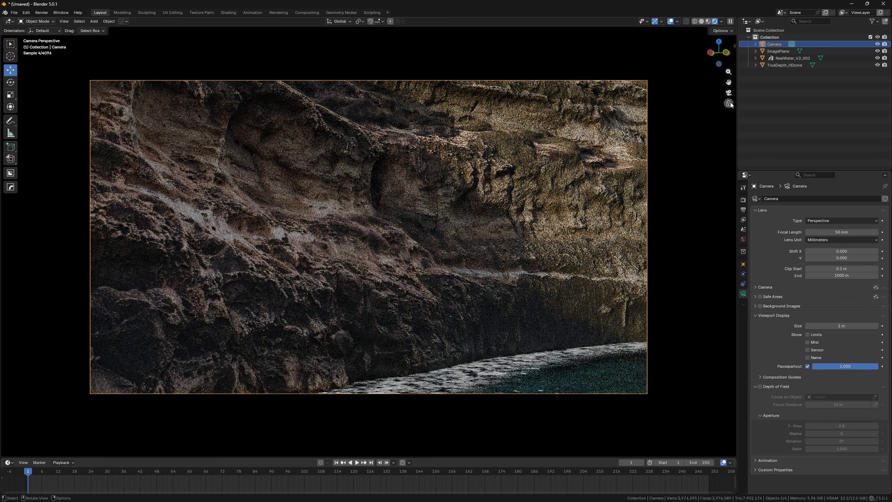
click(728, 104)
middle_drag(394, 211, 385, 269)
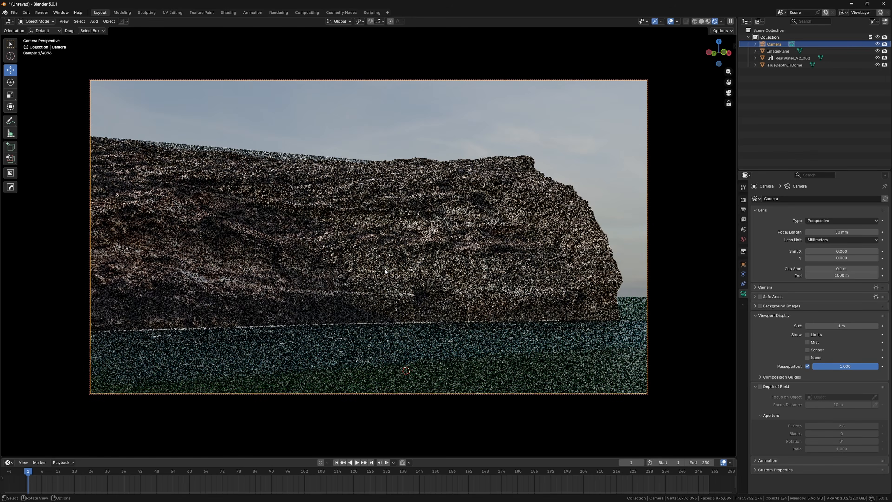